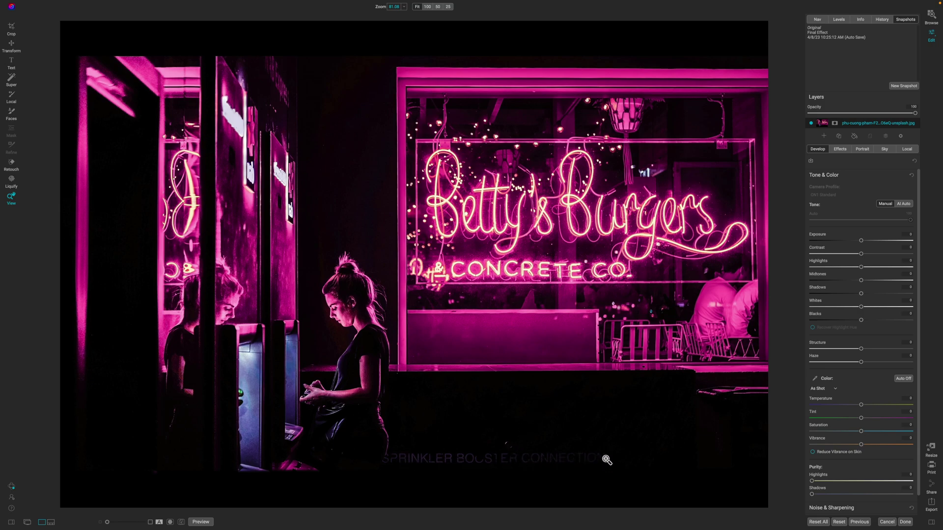
# - Retouch away the SPRINKLER BOOSTER CONNECTION lettering on the dark counter, then return to the View tool
pyautogui.click(11, 164)
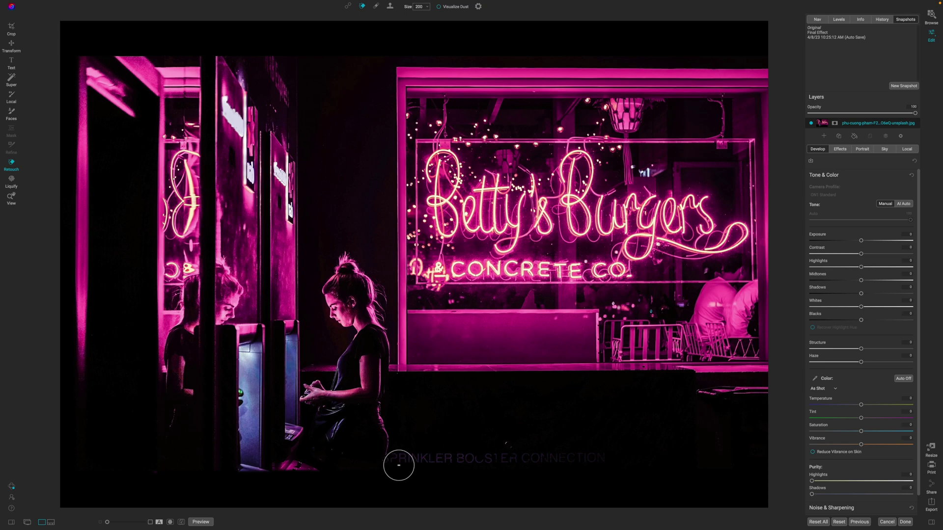
pyautogui.moveTo(399, 465); pyautogui.dragTo(614, 462)
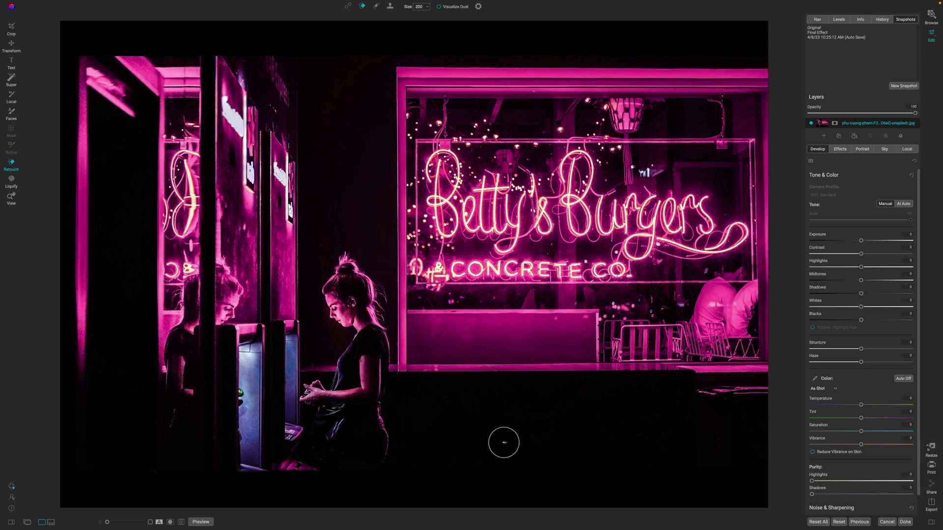
pyautogui.click(506, 446)
pyautogui.click(11, 199)
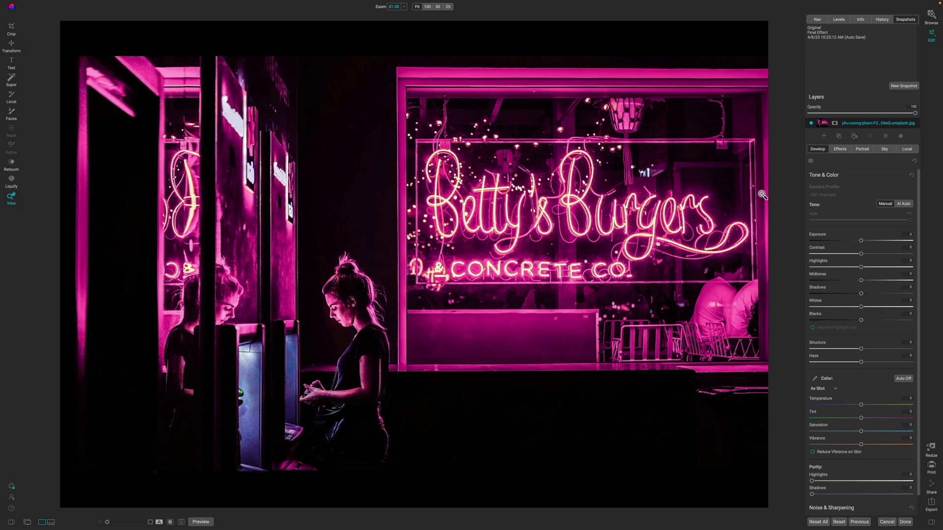
# - Add a Replace Color filter from the Effects filter list
pyautogui.click(841, 152)
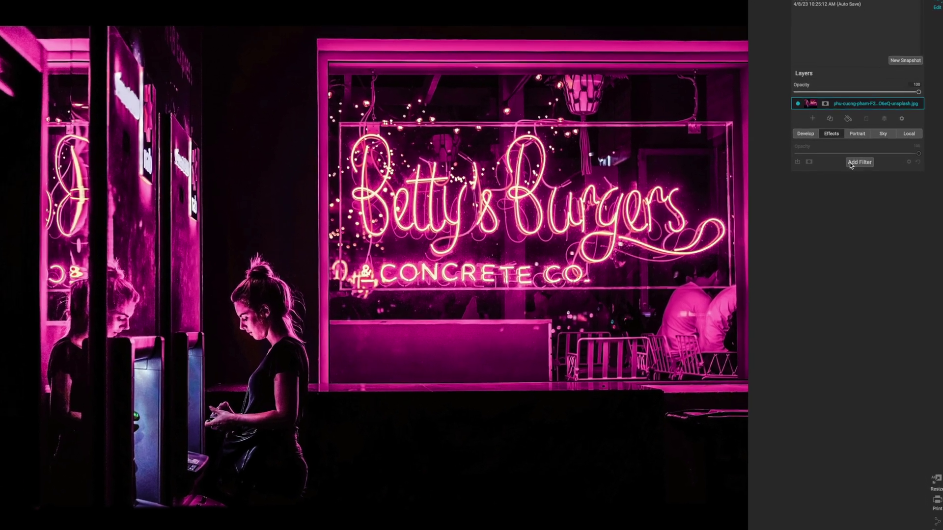
pyautogui.click(864, 173)
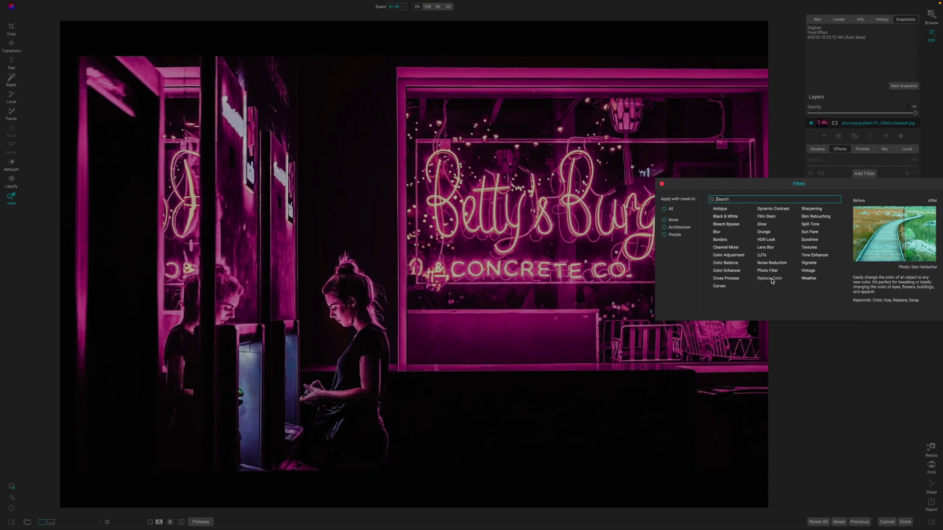
pyautogui.click(770, 279)
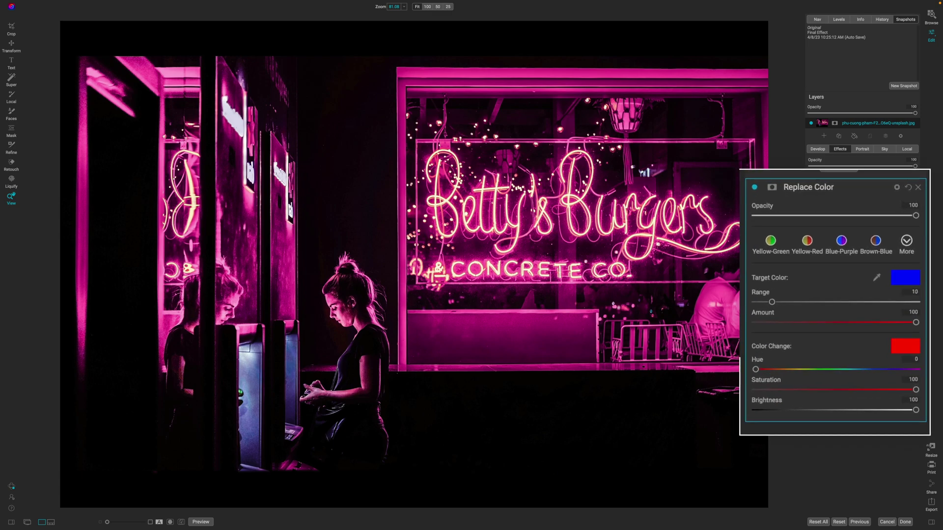
# - Sample the pink neon as Replace Color's target, set Hue to 140, and compare before/after
pyautogui.click(876, 283)
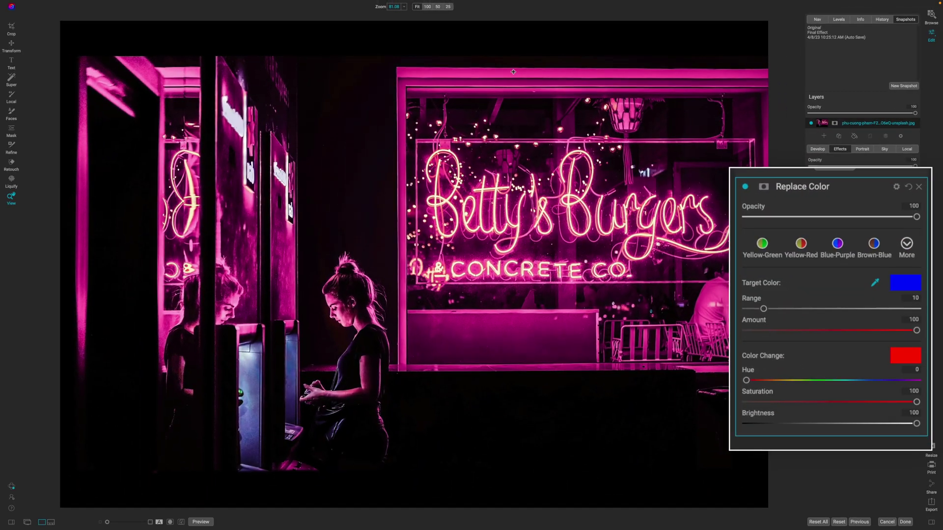
pyautogui.click(513, 71)
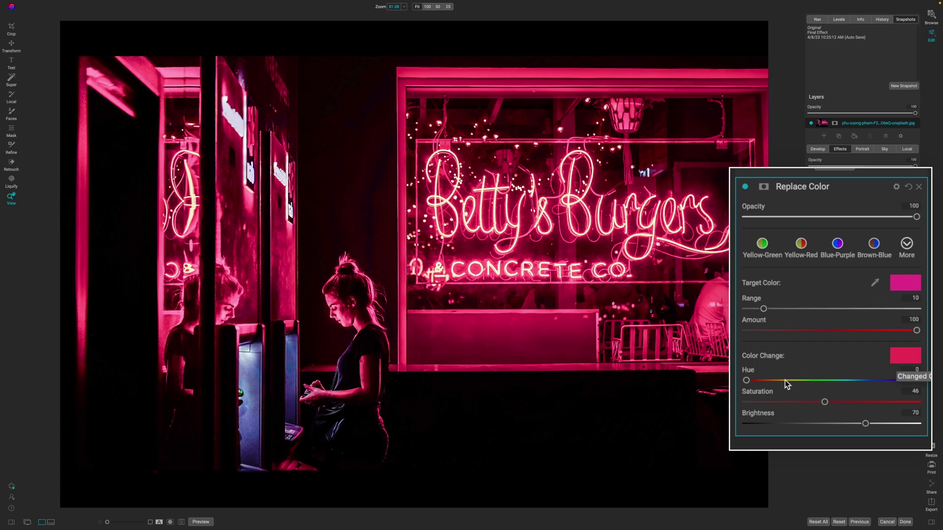
pyautogui.moveTo(748, 381); pyautogui.dragTo(815, 385)
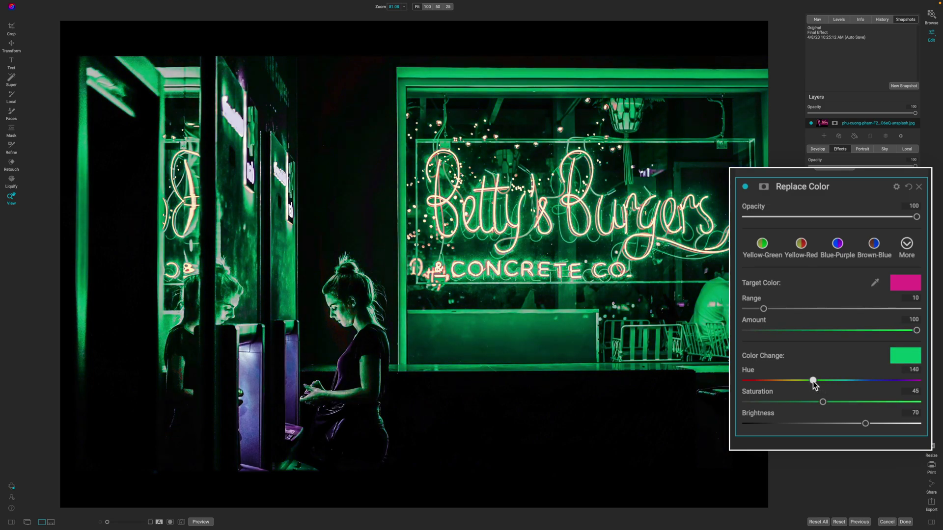
pyautogui.click(745, 187)
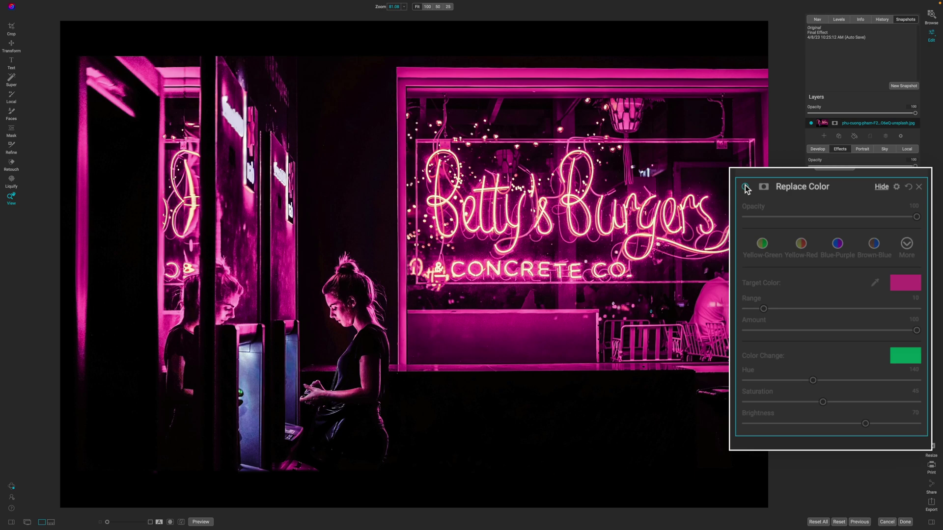
pyautogui.click(746, 188)
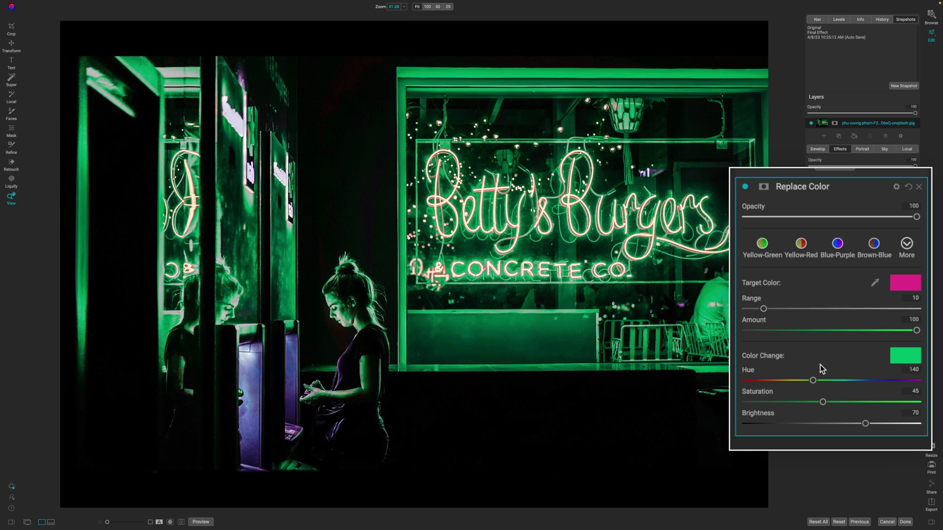
# - Set the replacement colour to purple: Hue 266, Saturation 42, Brightness 79
pyautogui.click(904, 358)
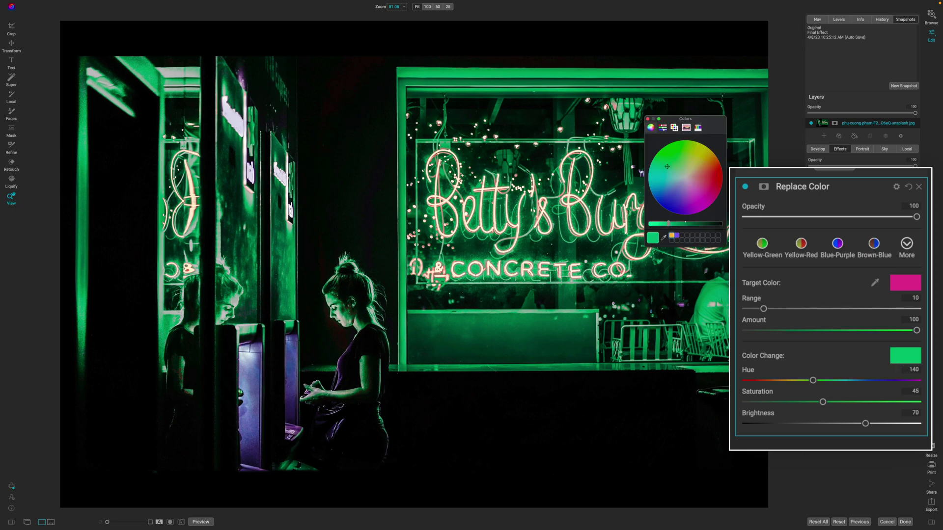
pyautogui.click(674, 173)
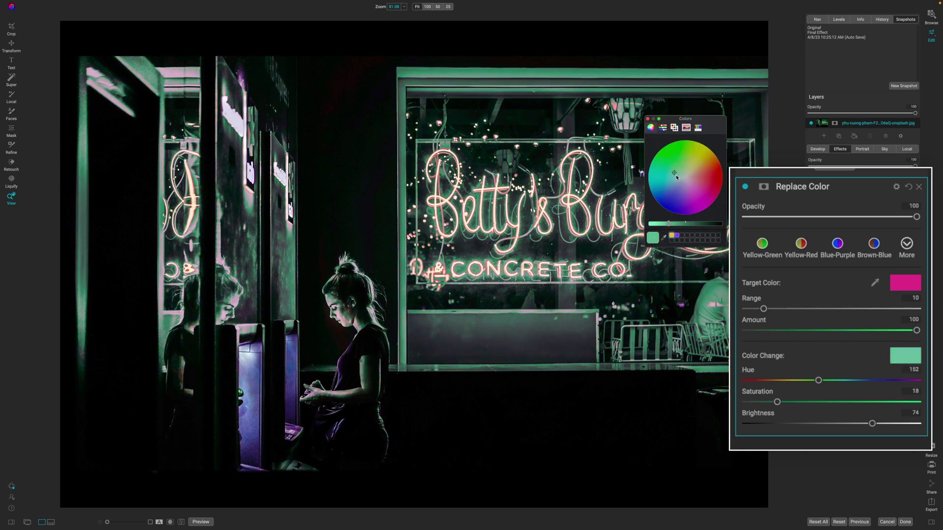
pyautogui.moveTo(677, 177); pyautogui.dragTo(665, 225)
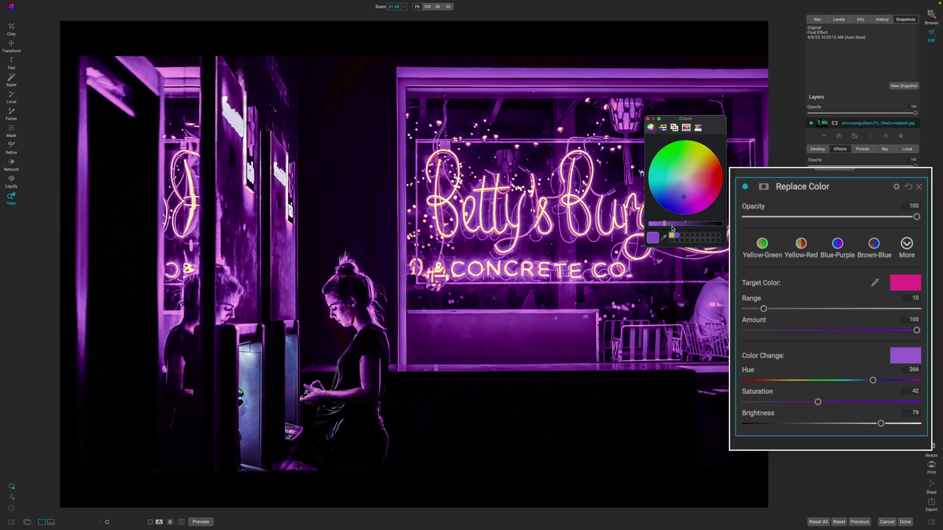
pyautogui.click(647, 119)
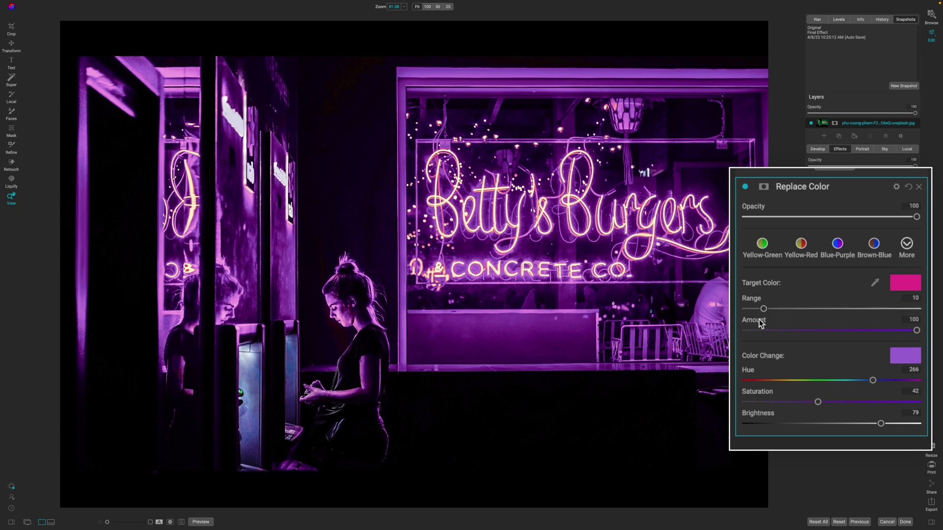
# - Raise the Replace Color Range from 10 to 43, comparing against the original with Ctrl+P
pyautogui.moveTo(763, 310); pyautogui.dragTo(766, 310)
pyautogui.moveTo(794, 311); pyautogui.dragTo(798, 310)
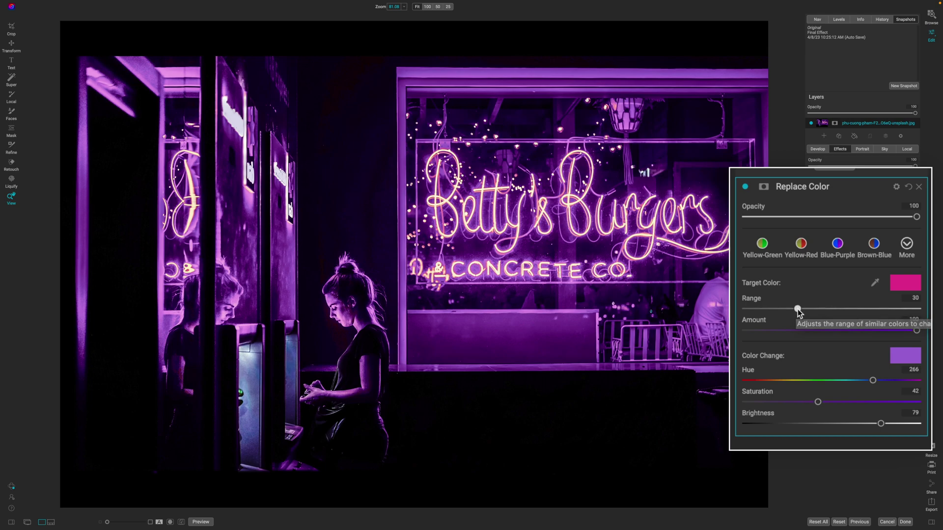
pyautogui.moveTo(797, 310); pyautogui.dragTo(803, 310)
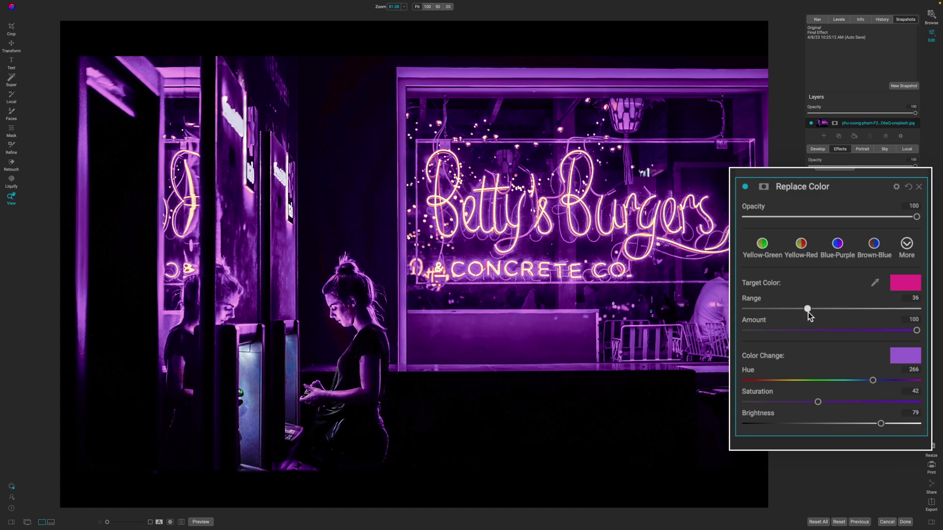
pyautogui.moveTo(808, 313); pyautogui.dragTo(815, 313)
pyautogui.hotkey('ctrl', 'p')
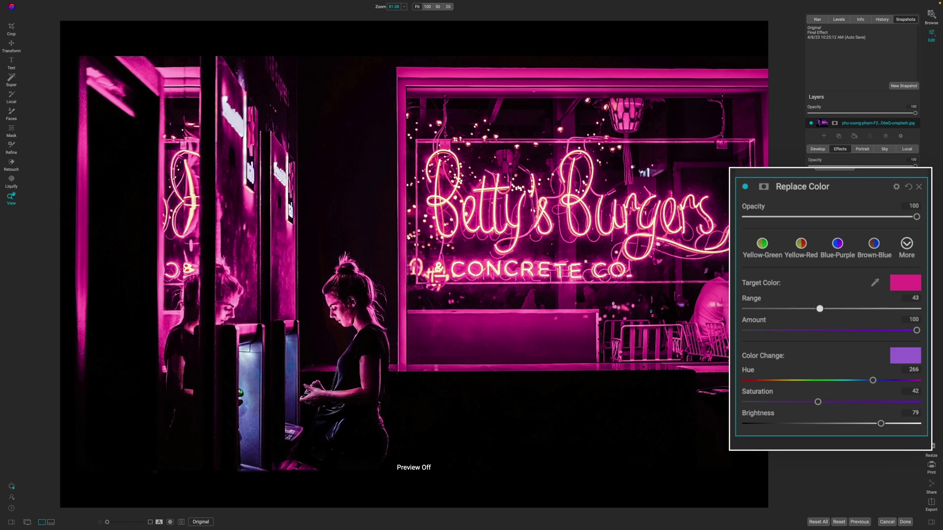
pyautogui.hotkey('ctrl', 'p')
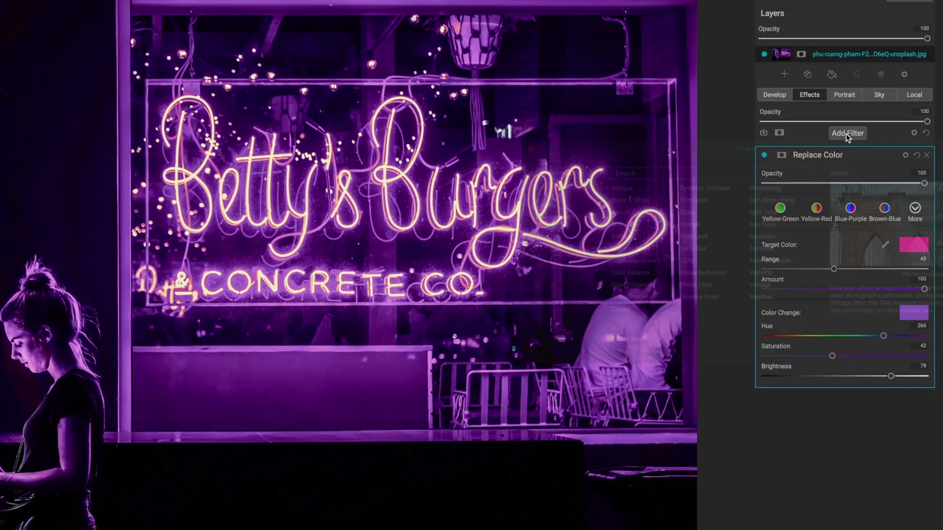
# - Add a Bleach Bypass filter with Amount 21 and Brightness 9
pyautogui.click(864, 175)
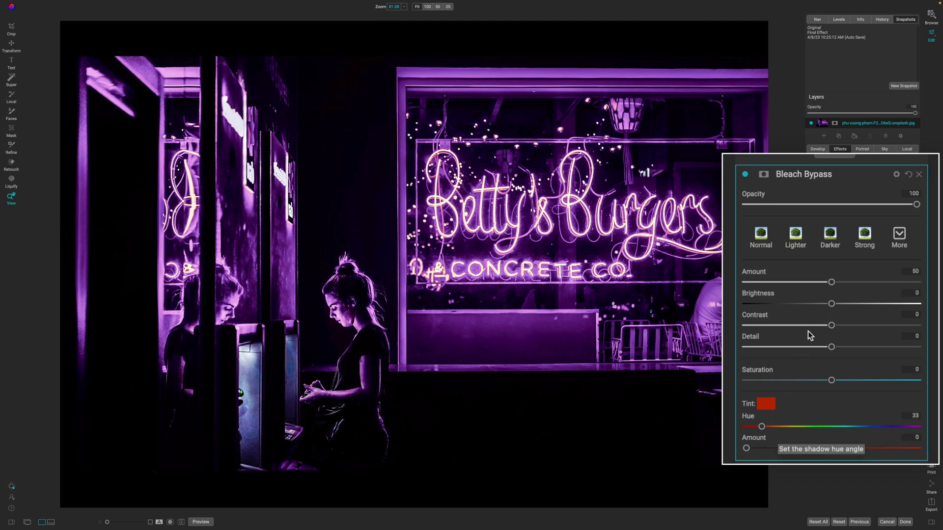
pyautogui.click(829, 283)
pyautogui.moveTo(829, 284); pyautogui.dragTo(783, 284)
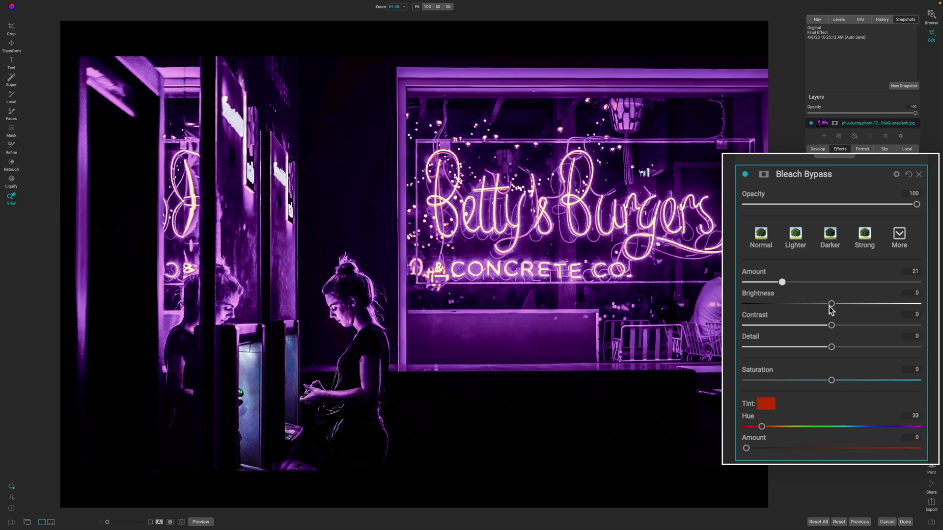
pyautogui.moveTo(829, 306); pyautogui.dragTo(849, 305)
# - Test Bleach Bypass Detail and Saturation, then reset both back to 0
pyautogui.moveTo(856, 347); pyautogui.dragTo(884, 351)
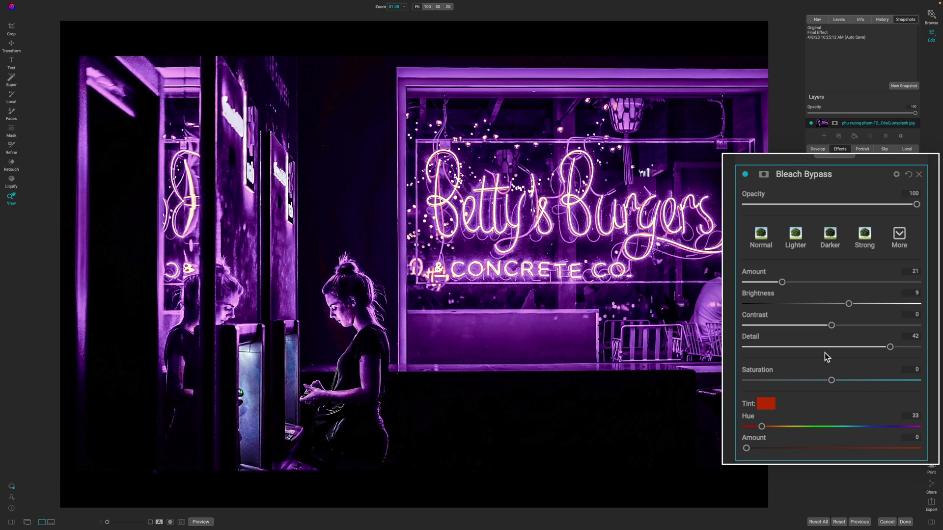
pyautogui.doubleClick(852, 347)
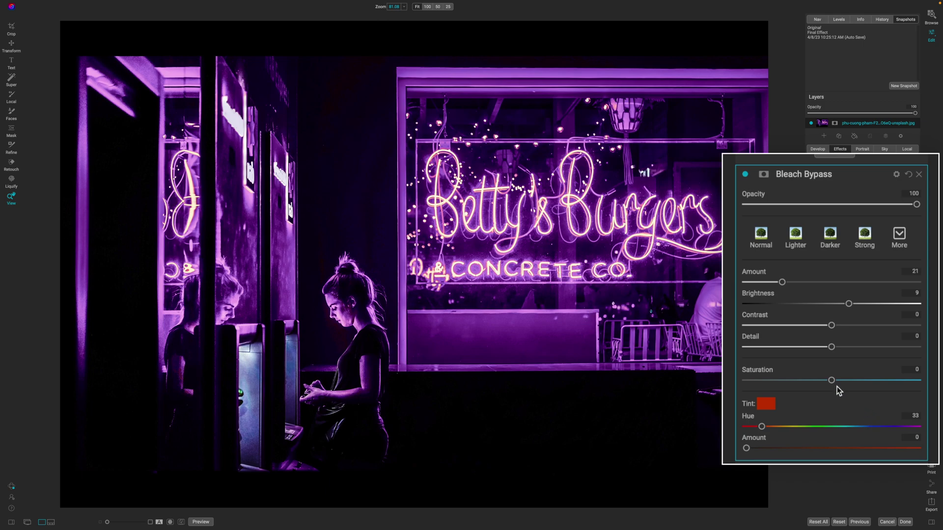
pyautogui.moveTo(836, 379); pyautogui.dragTo(860, 385)
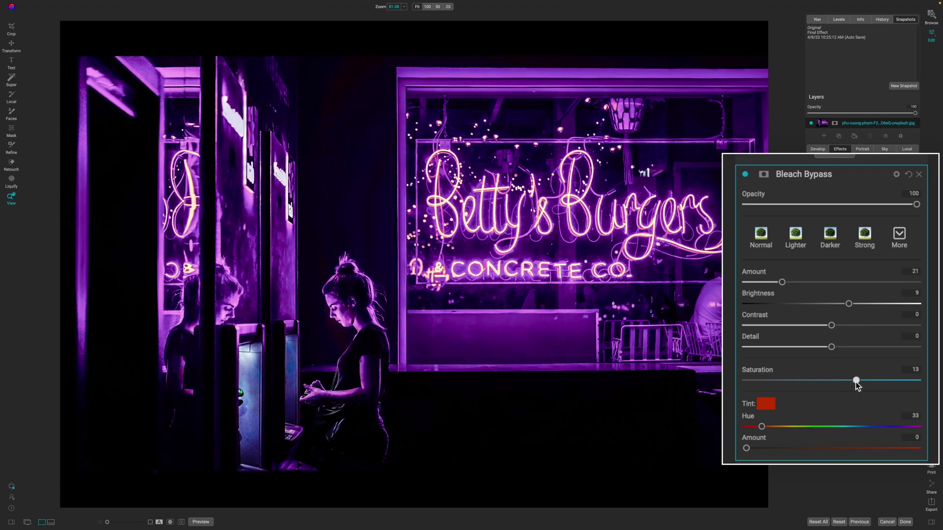
pyautogui.doubleClick(857, 384)
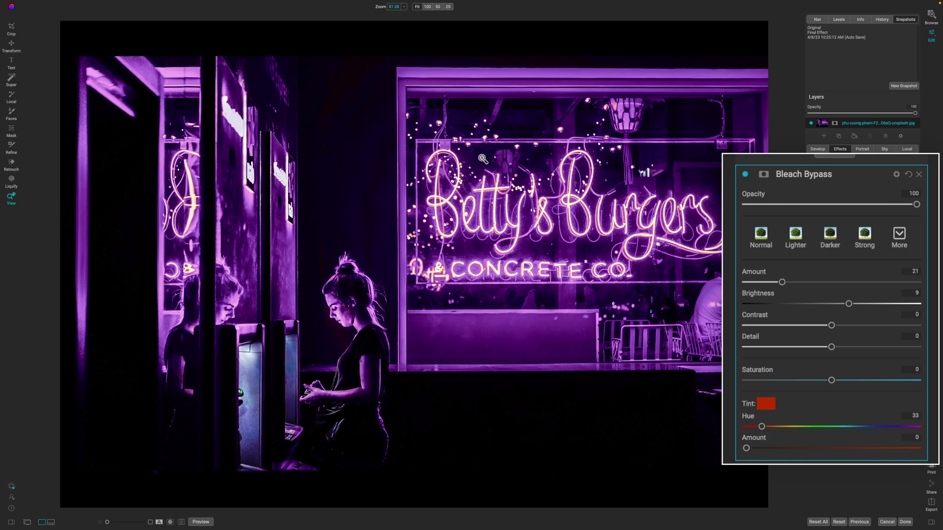
# - Tint the Bleach Bypass purple from the neon sign, Hue 272 at Amount 25
pyautogui.click(762, 405)
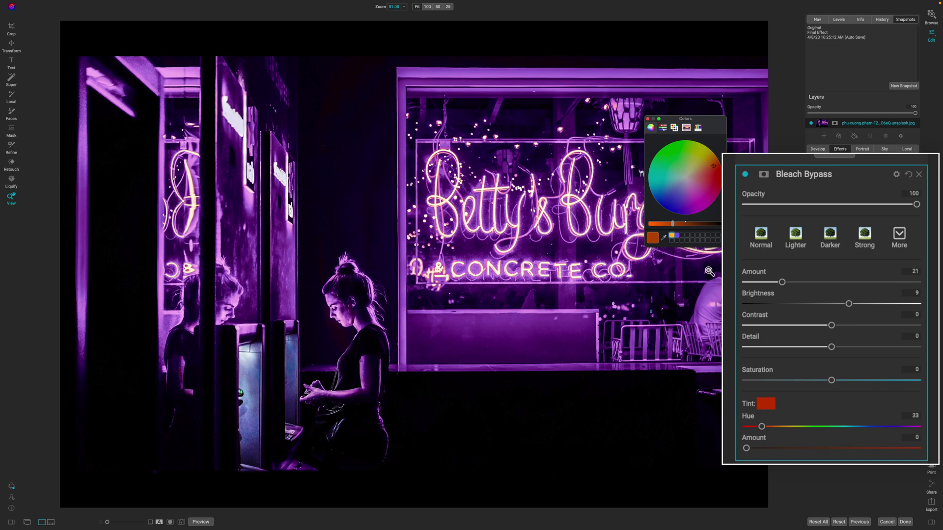
pyautogui.click(664, 239)
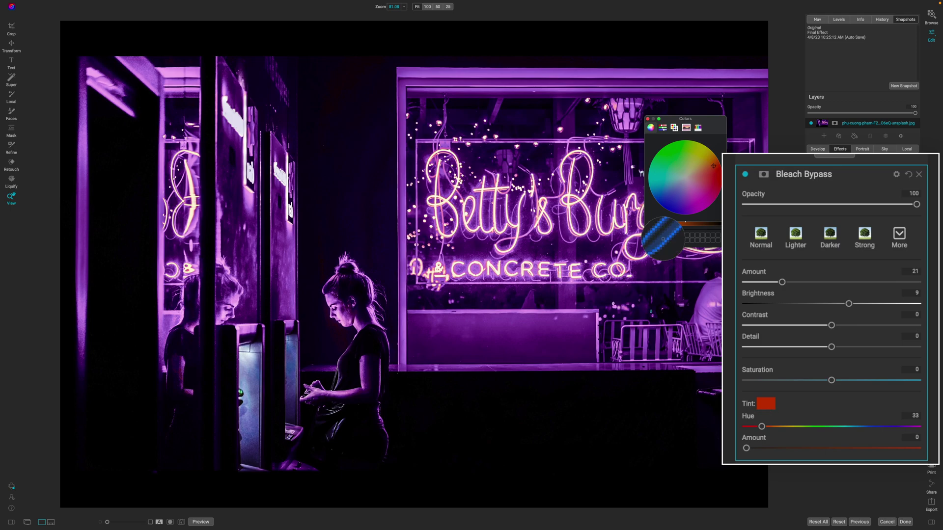
pyautogui.click(526, 76)
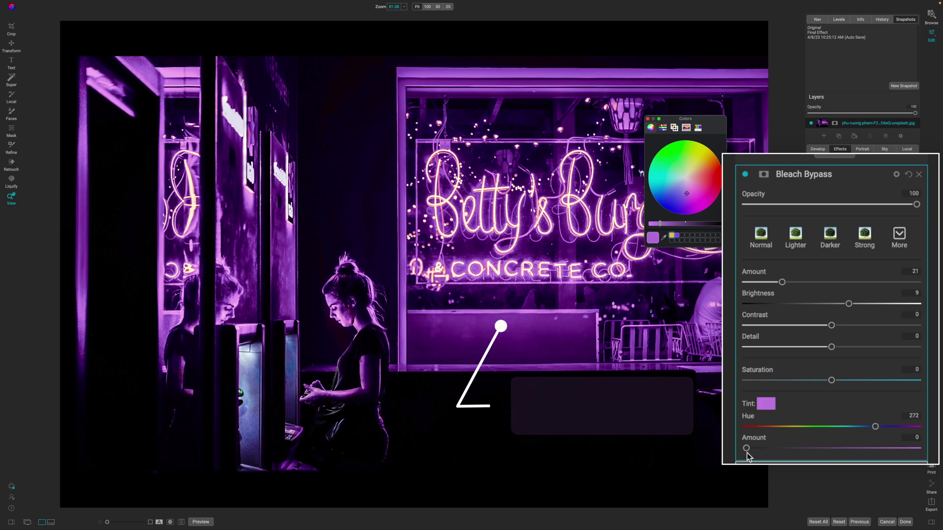
pyautogui.moveTo(746, 448); pyautogui.dragTo(788, 448)
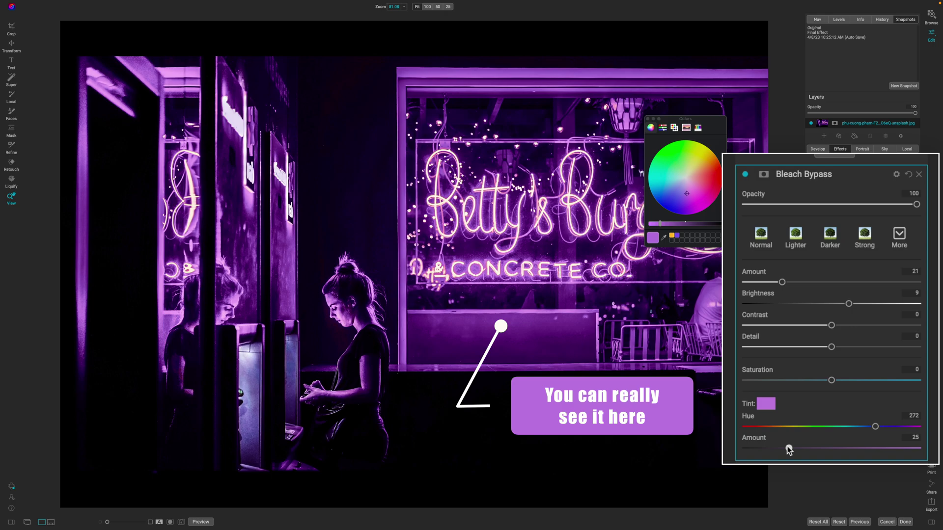
pyautogui.click(649, 120)
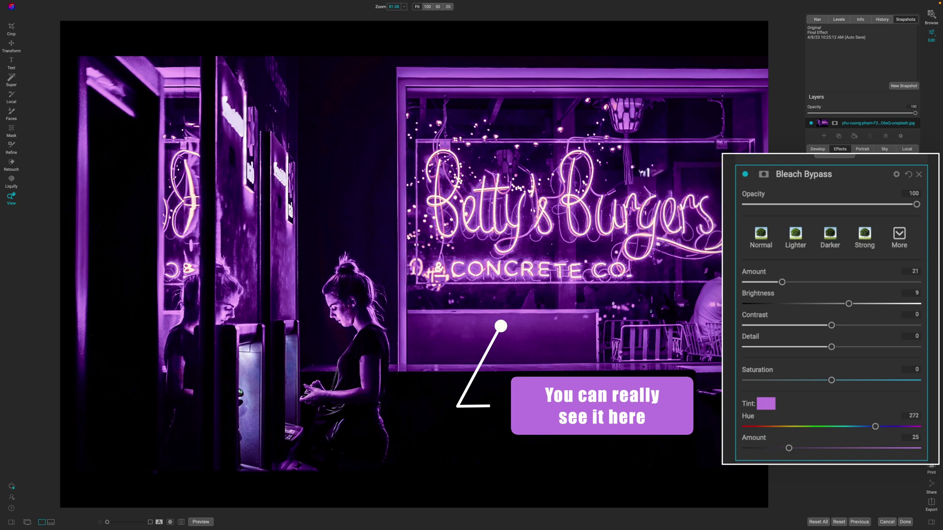
# - Compare Bleach Bypass on and off, collapse its settings, and start a new local adjustment
pyautogui.click(745, 175)
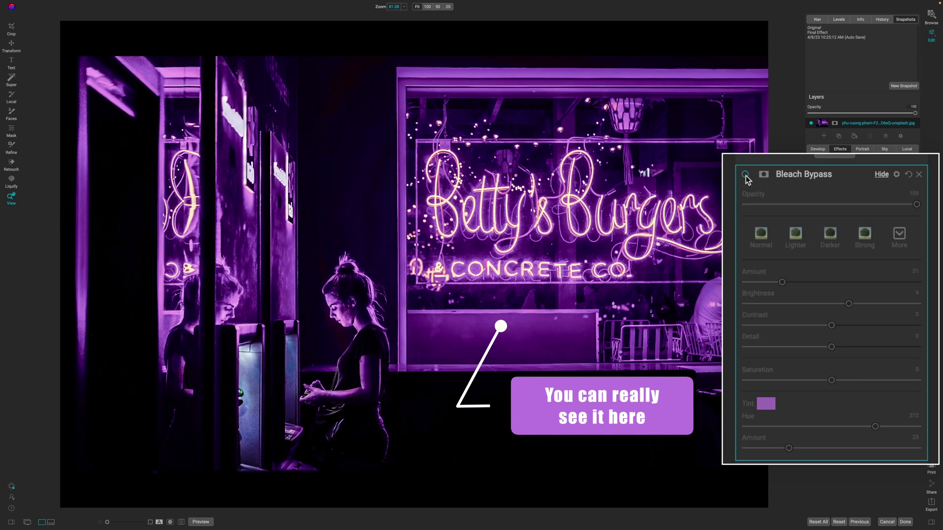
pyautogui.click(745, 175)
pyautogui.click(745, 174)
pyautogui.click(745, 174)
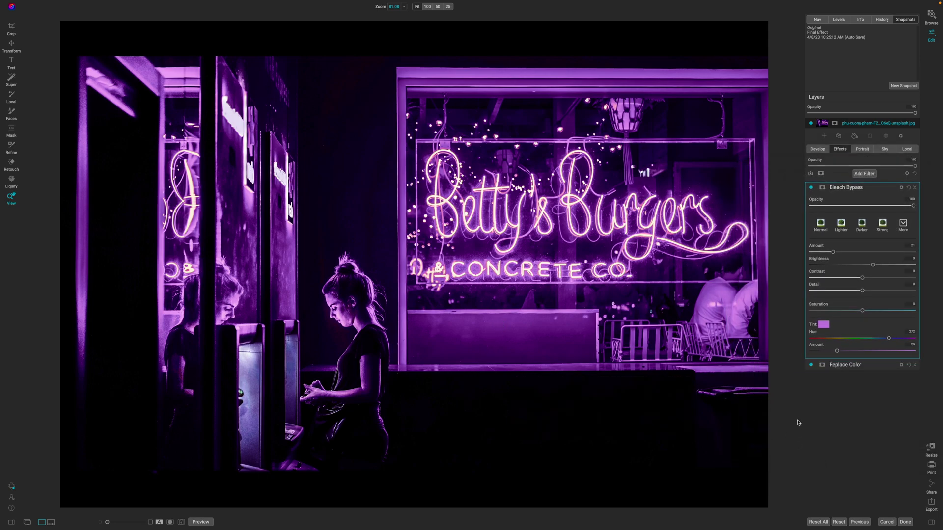
pyautogui.click(873, 189)
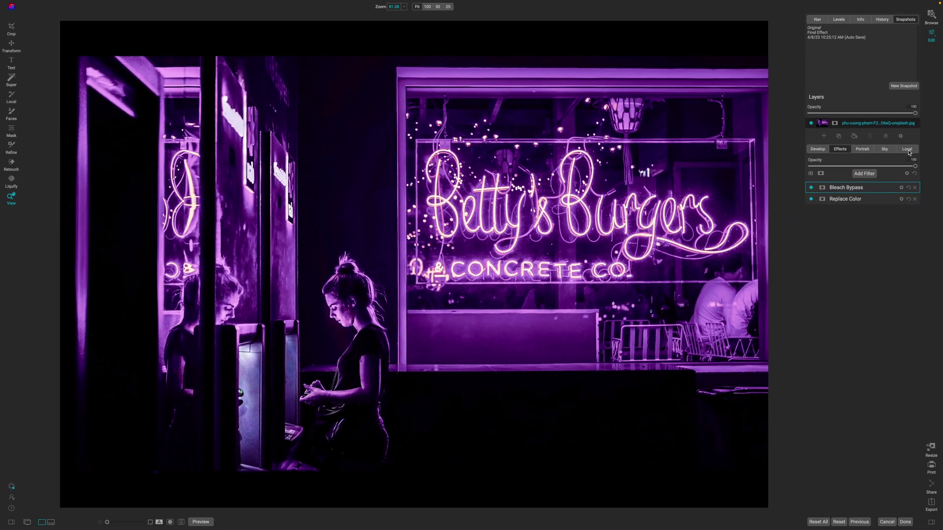
pyautogui.click(908, 150)
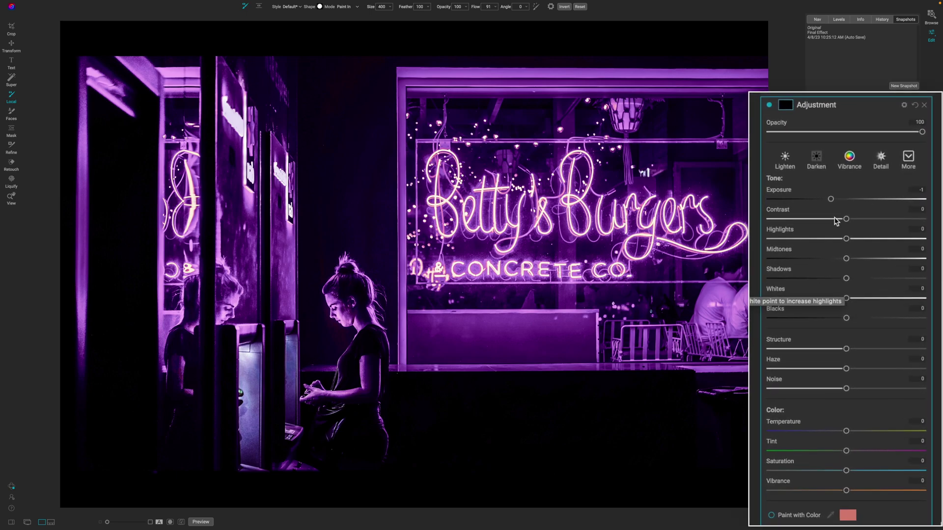
# - Reset the local adjustment's Exposure to 0 and enable Paint with Color set to cyan
pyautogui.doubleClick(783, 196)
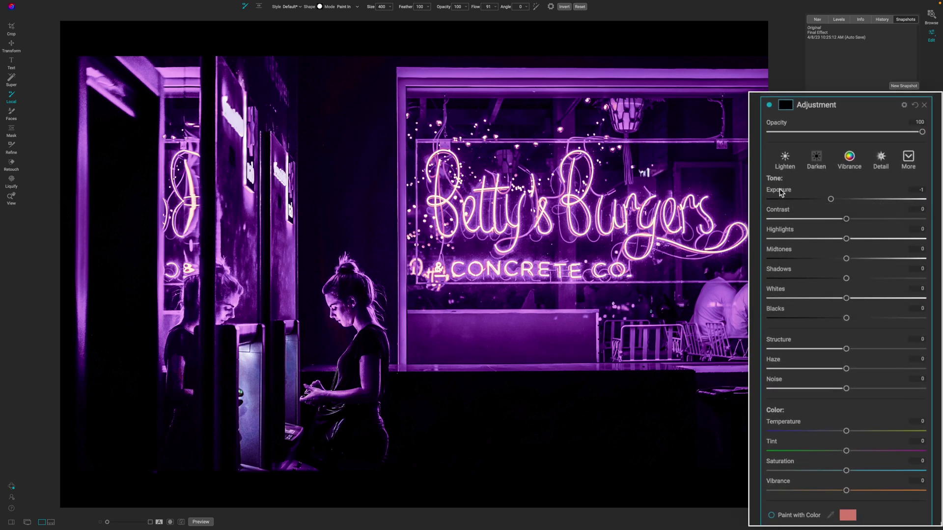
pyautogui.click(779, 516)
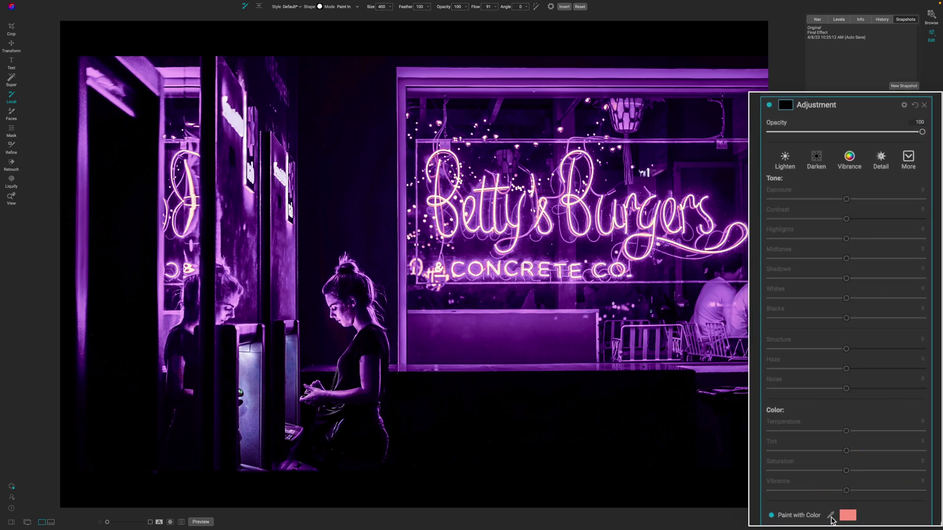
pyautogui.click(847, 517)
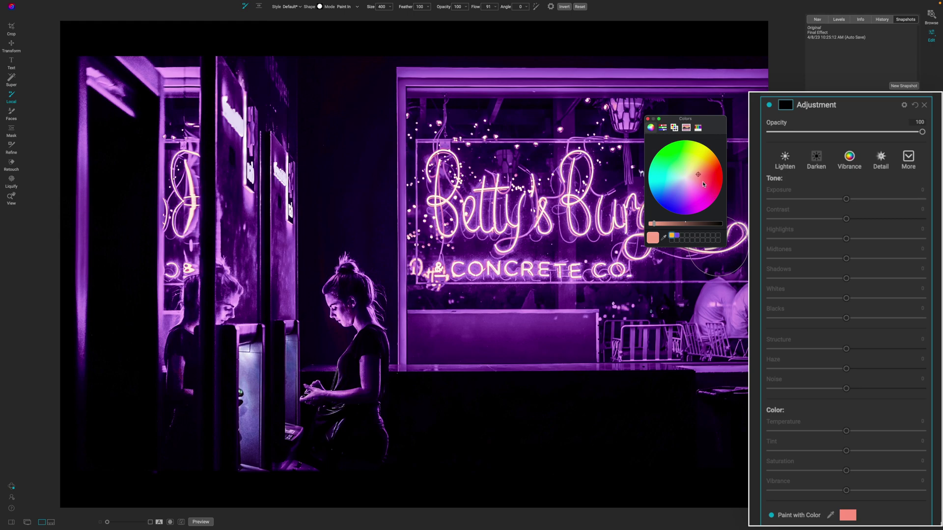
pyautogui.moveTo(699, 177); pyautogui.dragTo(686, 181)
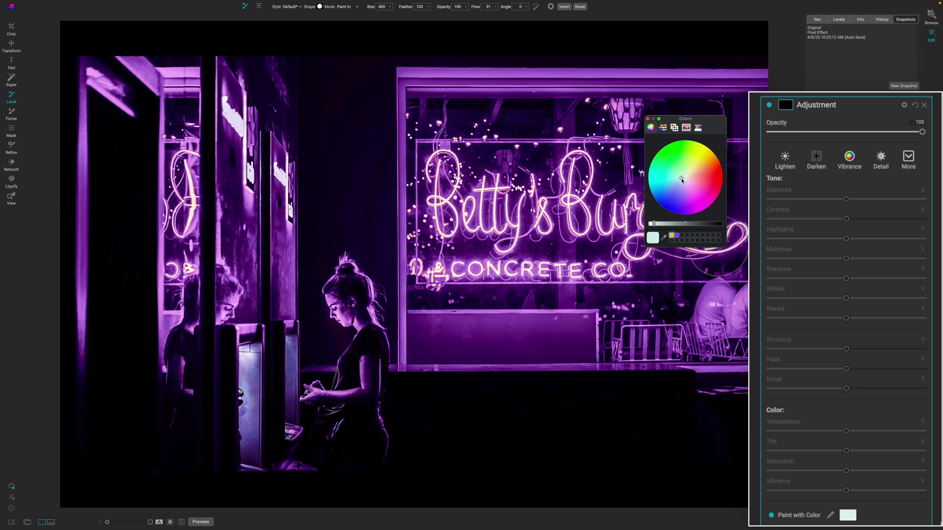
pyautogui.moveTo(682, 180); pyautogui.dragTo(664, 185)
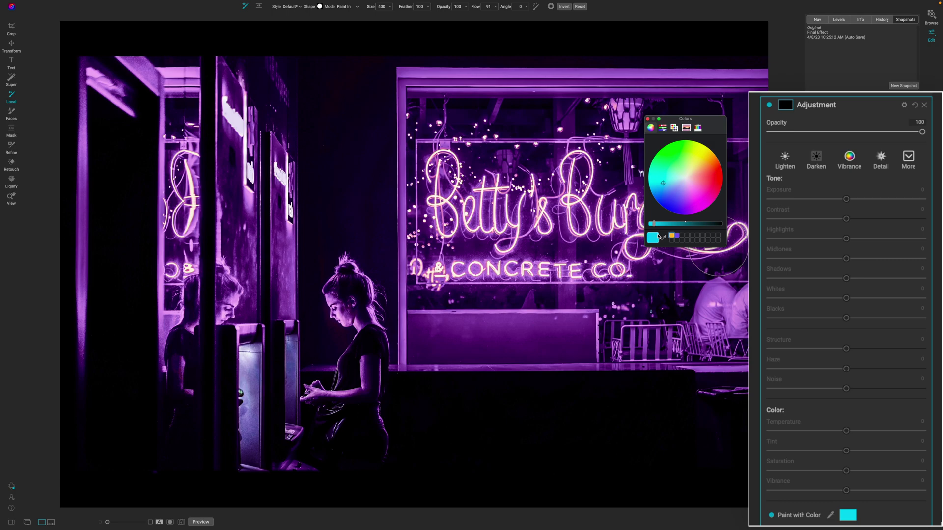
pyautogui.click(647, 118)
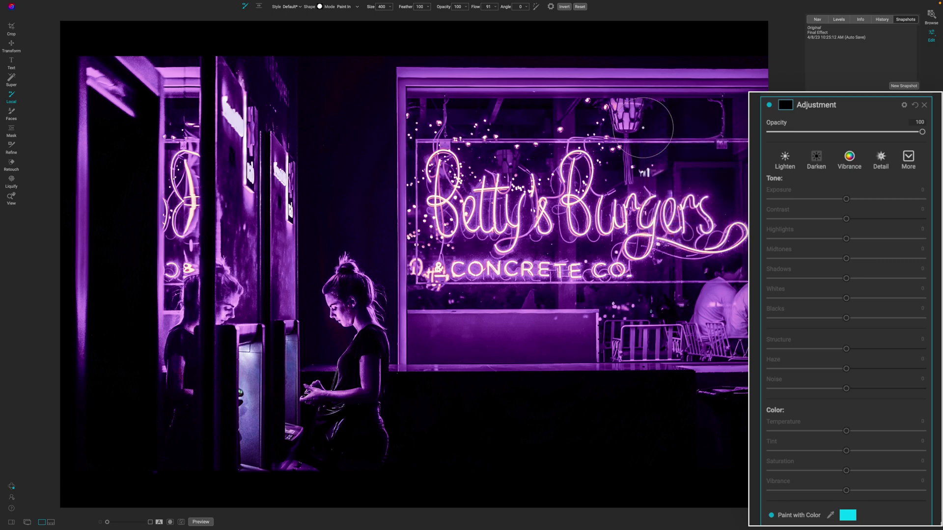
# - Place a Masking Bug on the woman and change its shape to Edges
pyautogui.press('m')
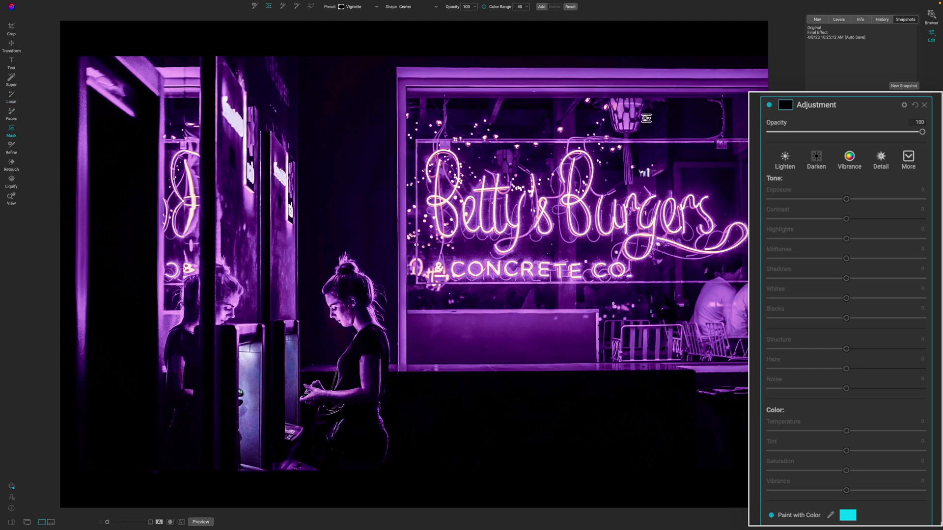
pyautogui.click(284, 409)
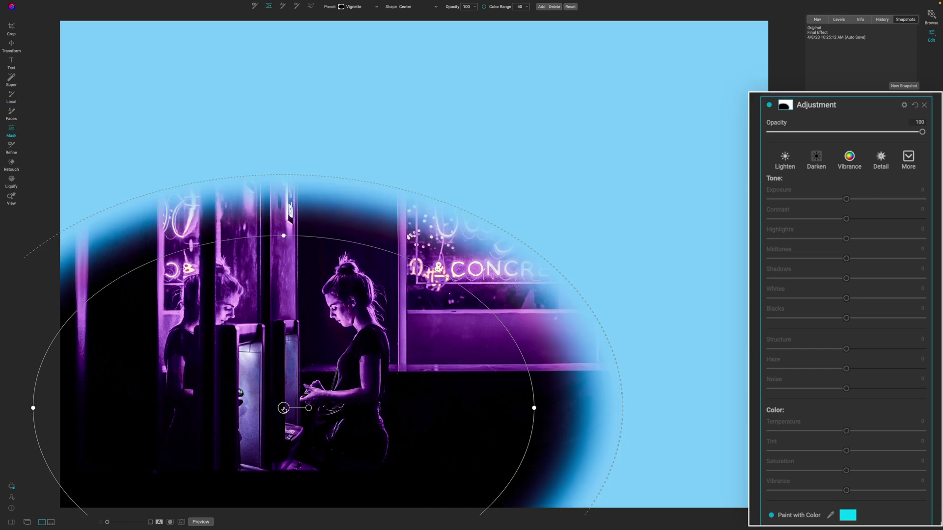
pyautogui.click(421, 8)
pyautogui.click(413, 21)
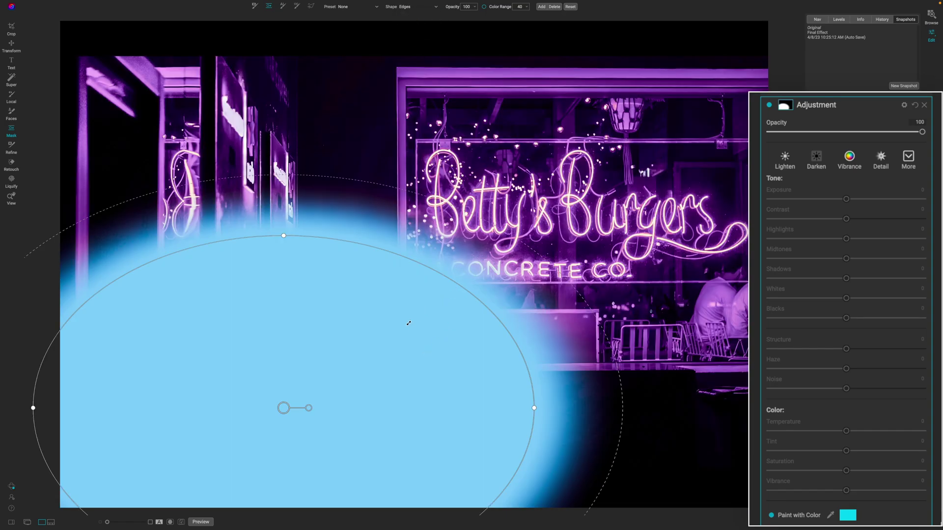
# - Resize, tilt, reposition and feather the mask oval over the woman and kiosk
pyautogui.moveTo(407, 325); pyautogui.dragTo(326, 395)
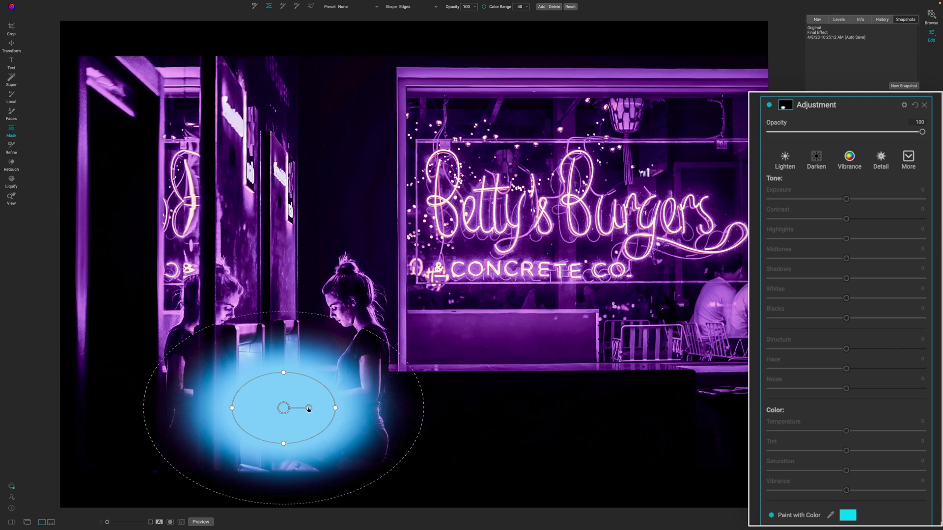
pyautogui.moveTo(309, 406); pyautogui.dragTo(311, 390)
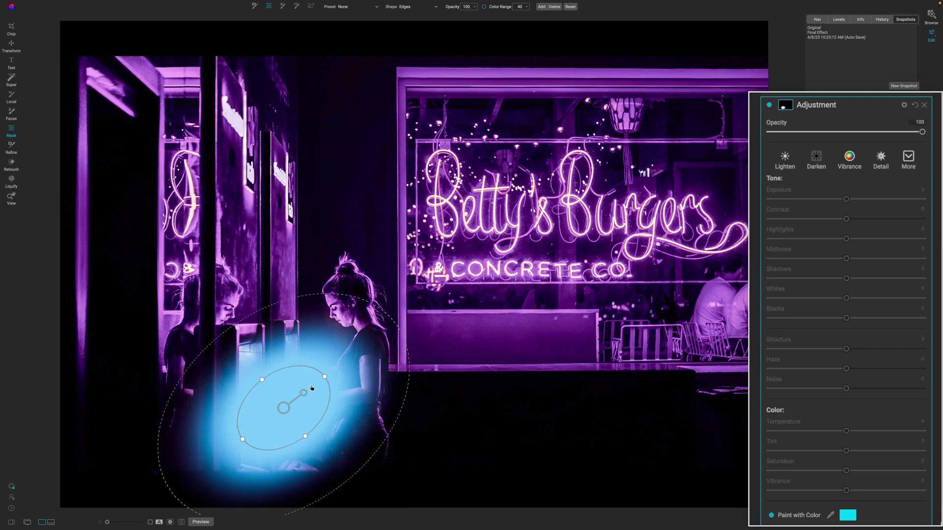
pyautogui.moveTo(313, 386); pyautogui.dragTo(313, 379)
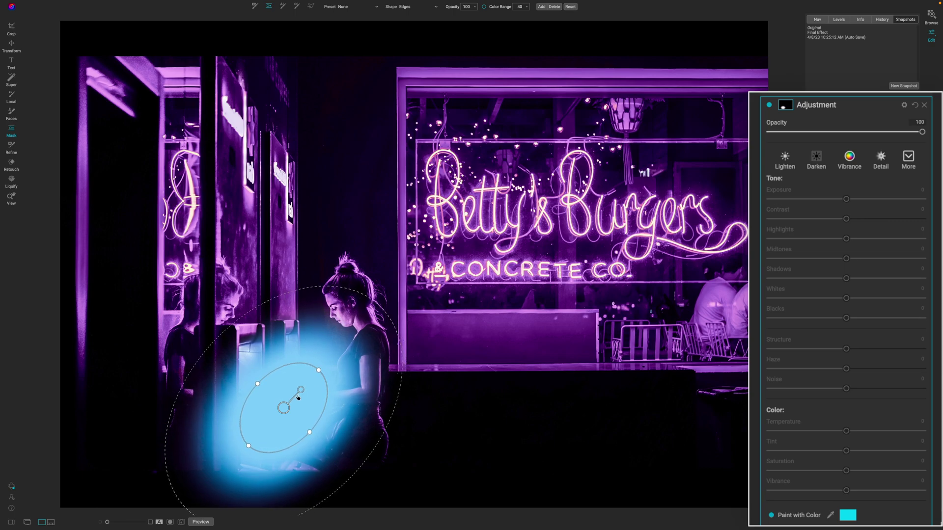
pyautogui.moveTo(280, 401); pyautogui.dragTo(290, 376)
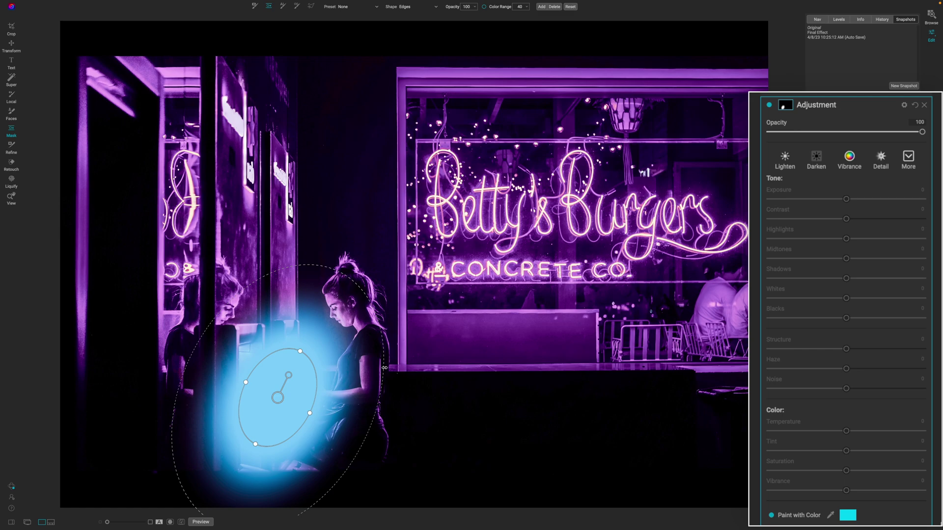
pyautogui.moveTo(385, 368); pyautogui.dragTo(397, 364)
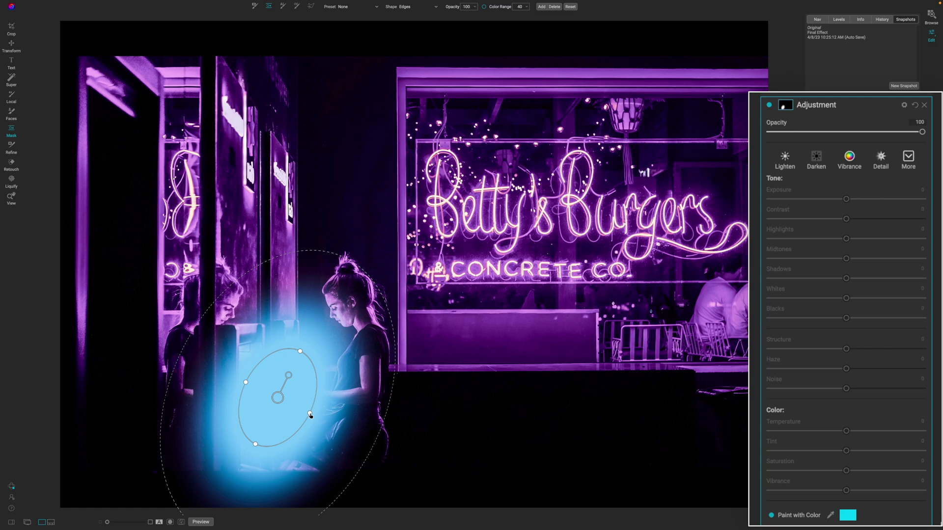
pyautogui.moveTo(310, 416); pyautogui.dragTo(317, 416)
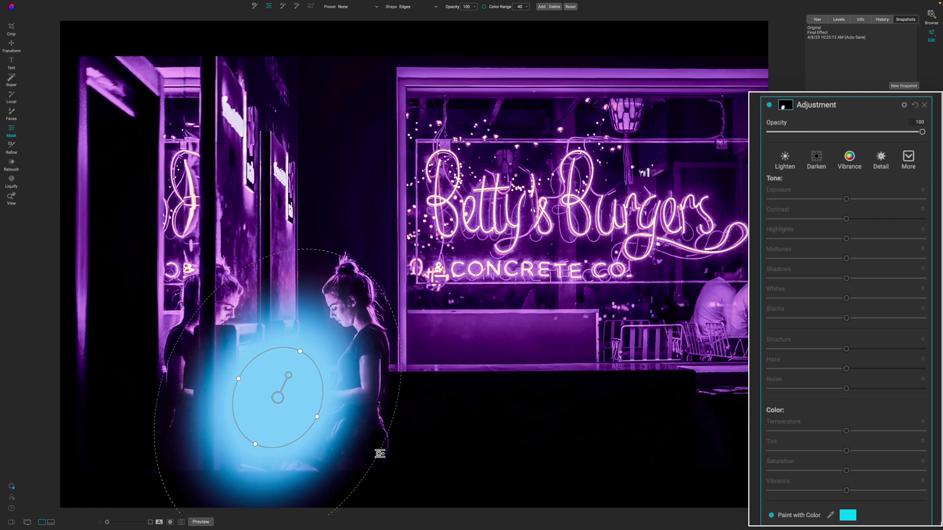
pyautogui.moveTo(383, 455); pyautogui.dragTo(388, 460)
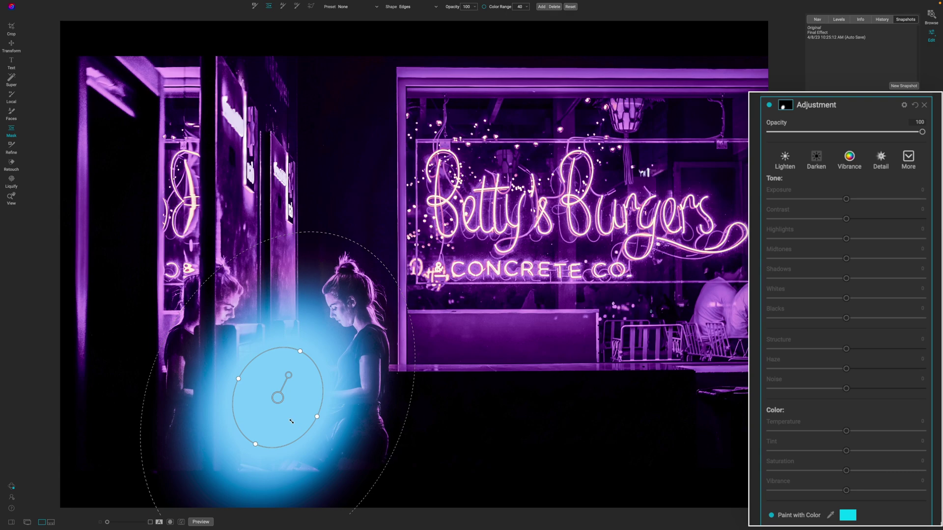
pyautogui.moveTo(317, 417); pyautogui.dragTo(307, 414)
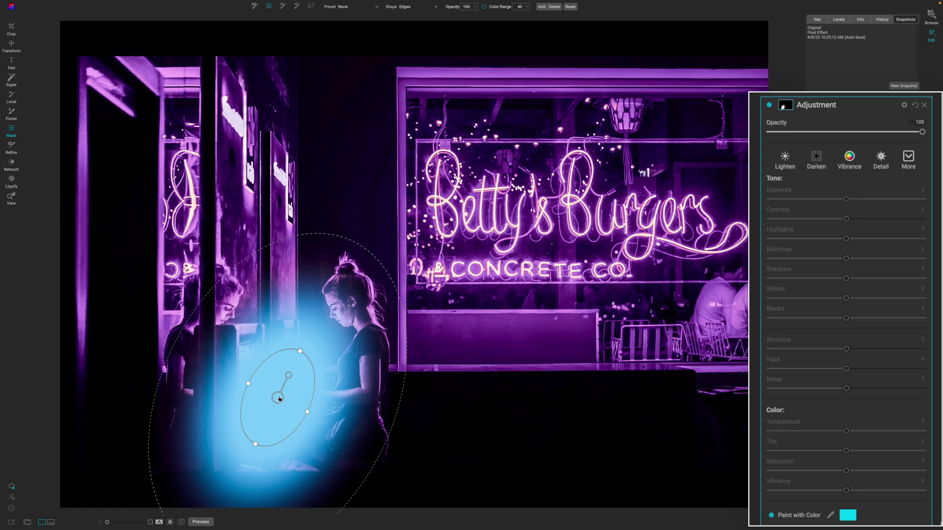
pyautogui.moveTo(278, 397); pyautogui.dragTo(285, 397)
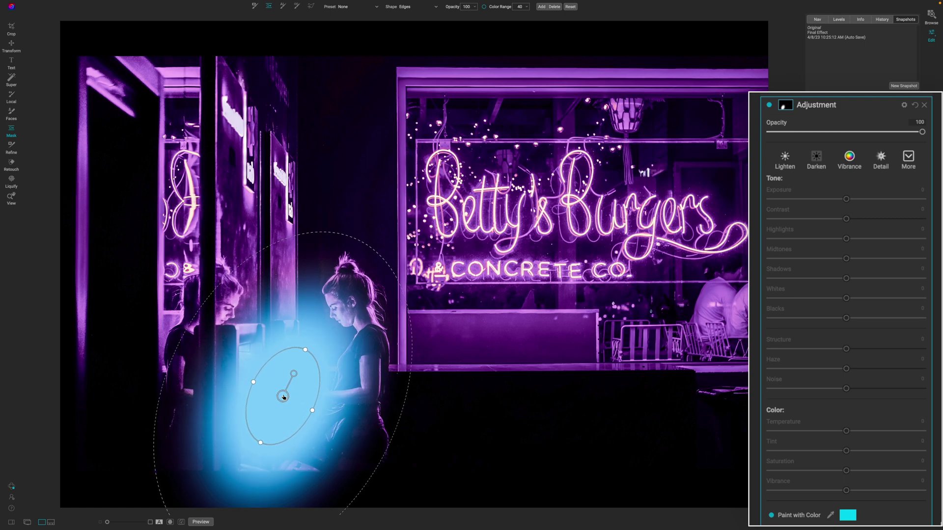
# - Blend the cyan glow adjustment in Hard Light mode and reveal its mask outline
pyautogui.click(905, 105)
pyautogui.click(800, 157)
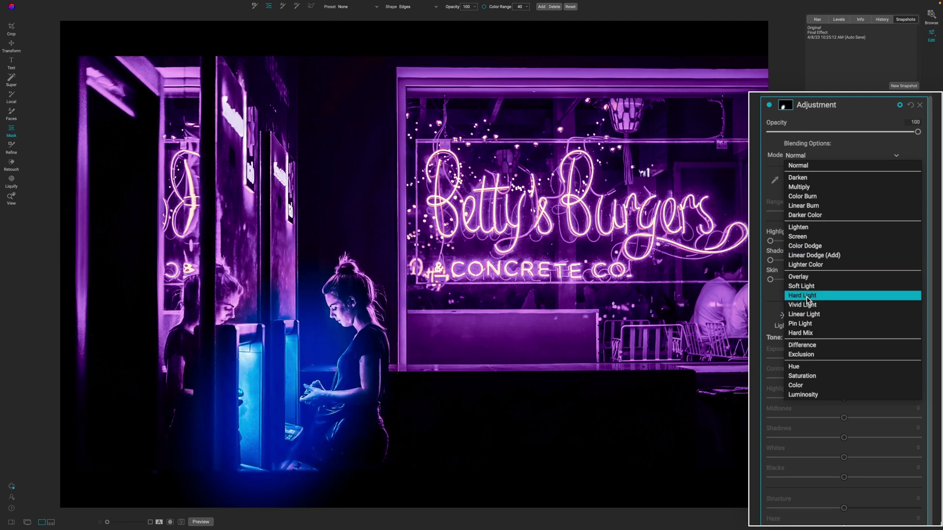
pyautogui.click(807, 296)
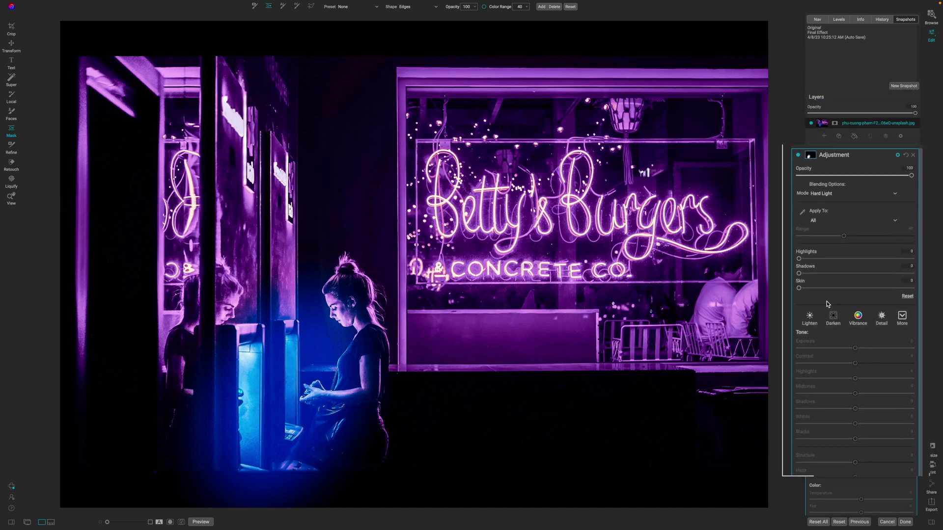
pyautogui.click(283, 396)
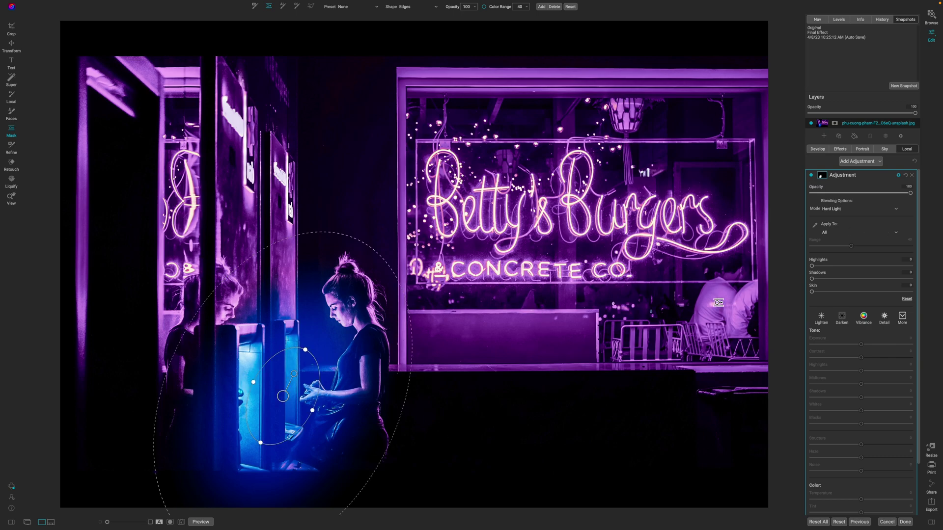
# - Set the Paint Out mask brush to size 500 to clear the left reflection and bottom edge, then enter Crop
pyautogui.press('b')
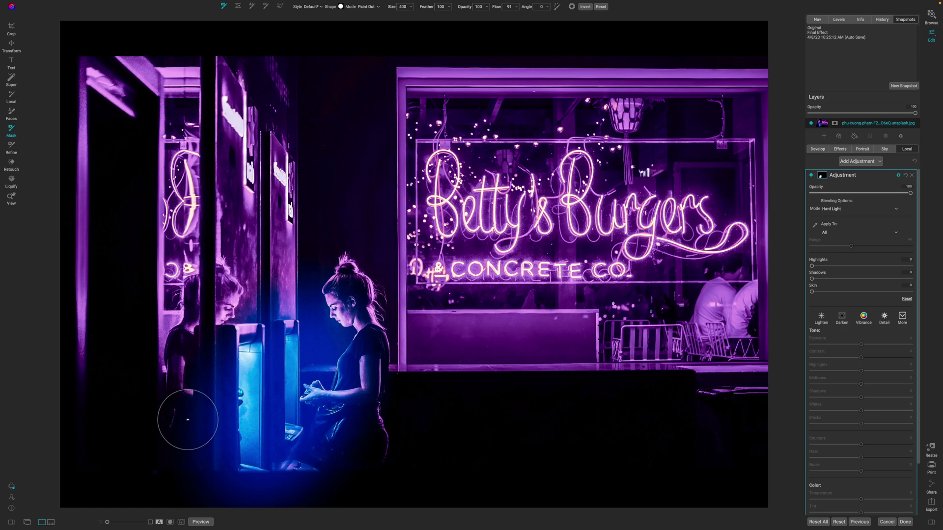
pyautogui.press('[')
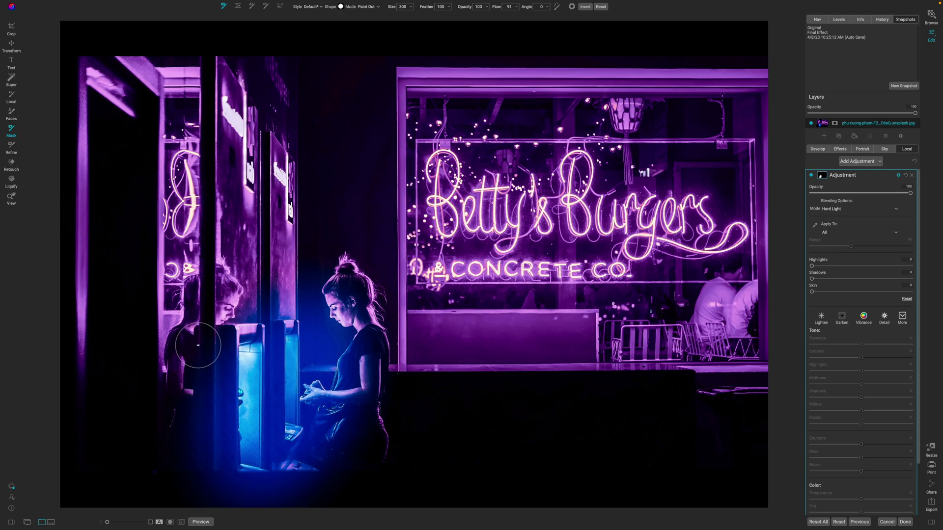
pyautogui.press(']')
pyautogui.press(']')
pyautogui.press(']')
pyautogui.press(']')
pyautogui.press(']')
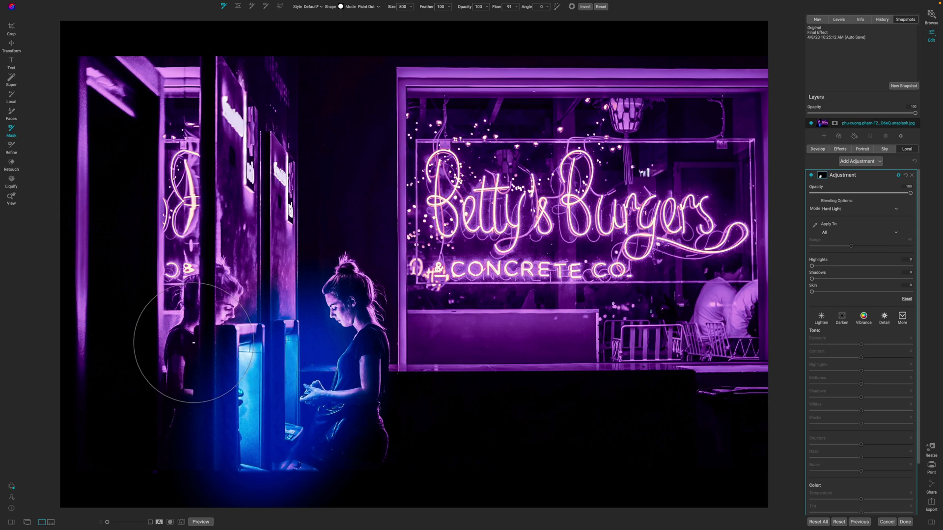
pyautogui.press(']')
pyautogui.press(']')
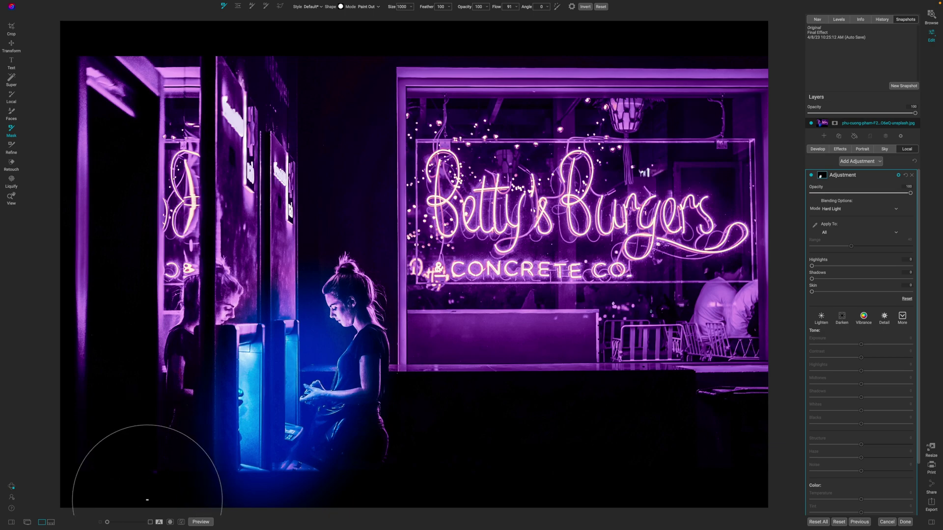
pyautogui.press('[')
pyautogui.press('[')
pyautogui.press('[')
pyautogui.press('[')
pyautogui.press('[')
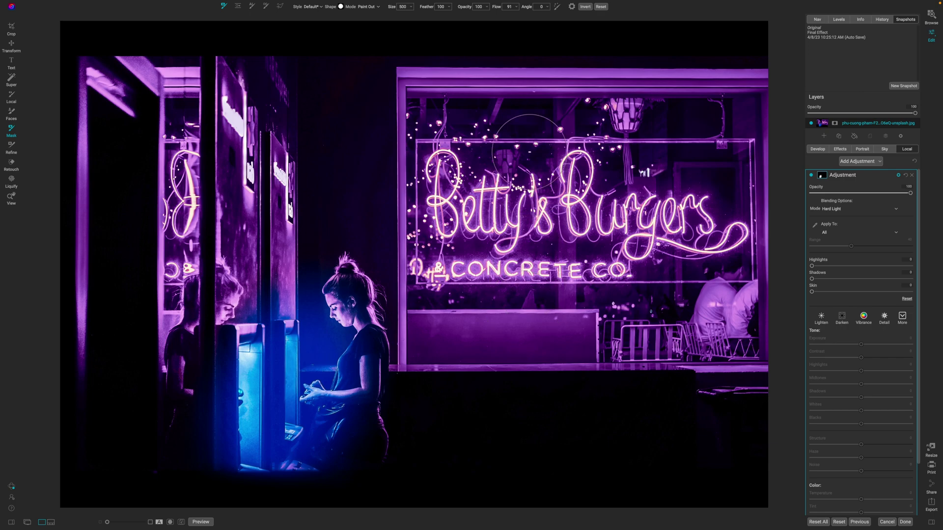
pyautogui.press('c')
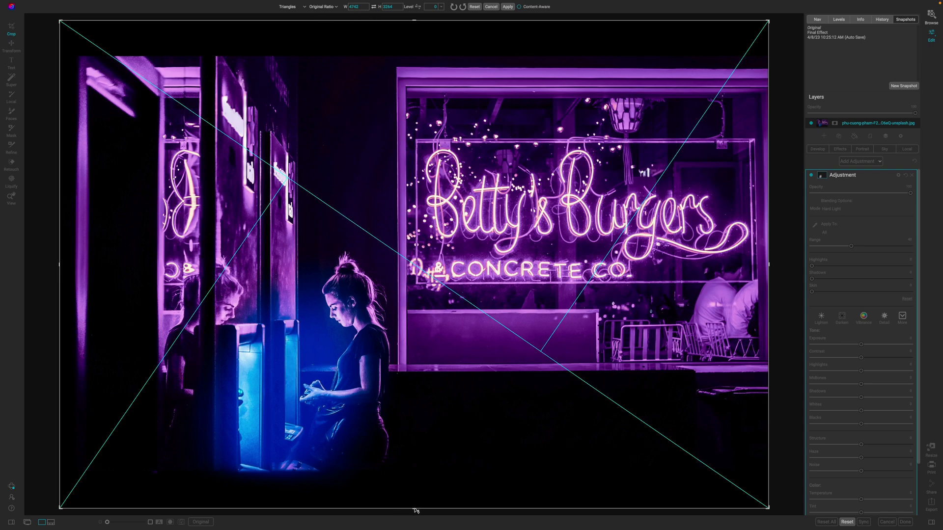
# - Tighten the original-ratio crop from bottom and top, shift the photo left, and apply it
pyautogui.moveTo(414, 511); pyautogui.dragTo(415, 493)
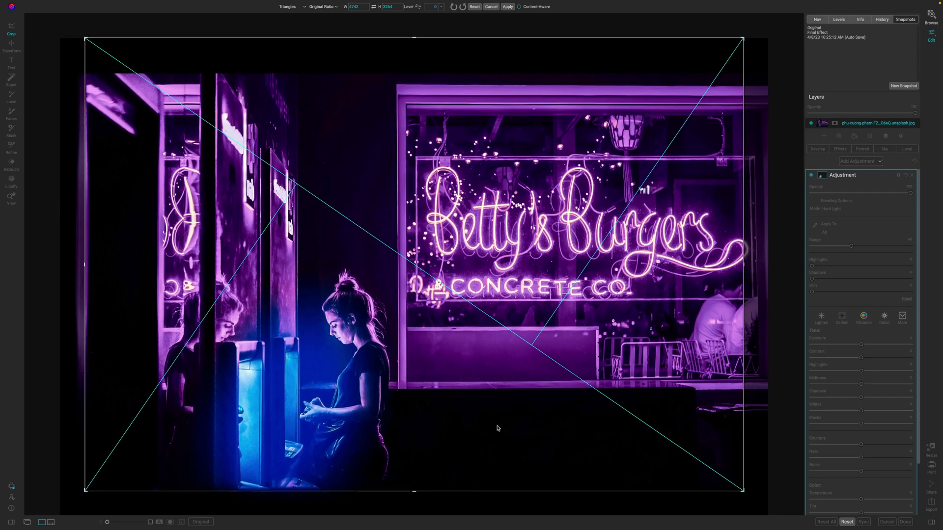
pyautogui.moveTo(552, 280); pyautogui.dragTo(506, 281)
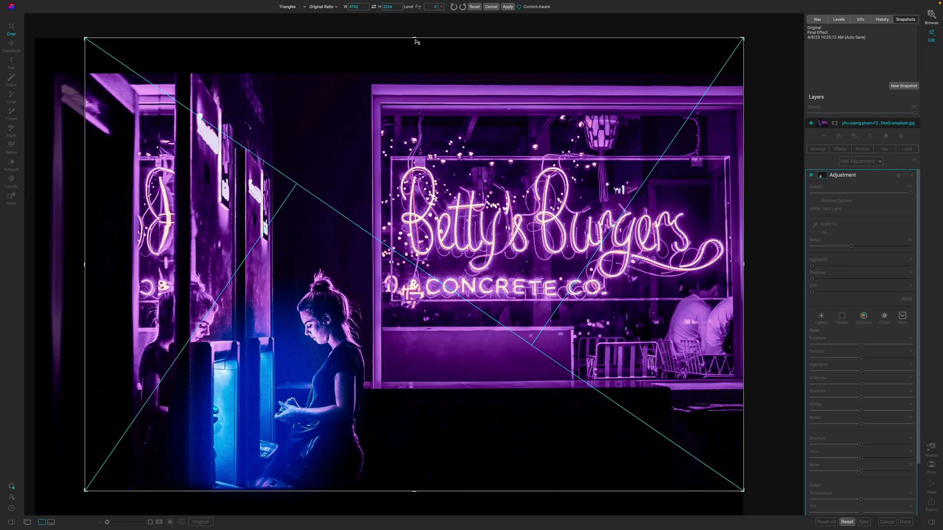
pyautogui.moveTo(413, 39); pyautogui.dragTo(415, 58)
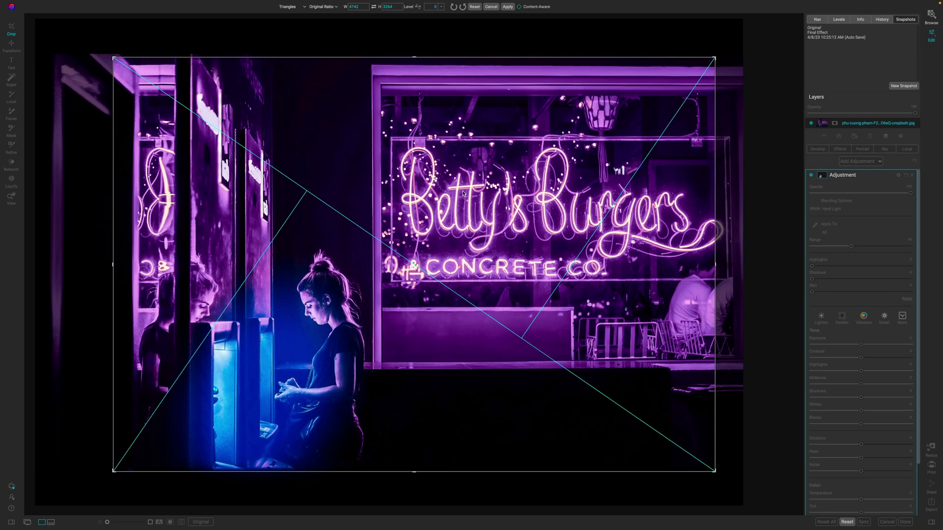
pyautogui.moveTo(464, 194); pyautogui.dragTo(449, 196)
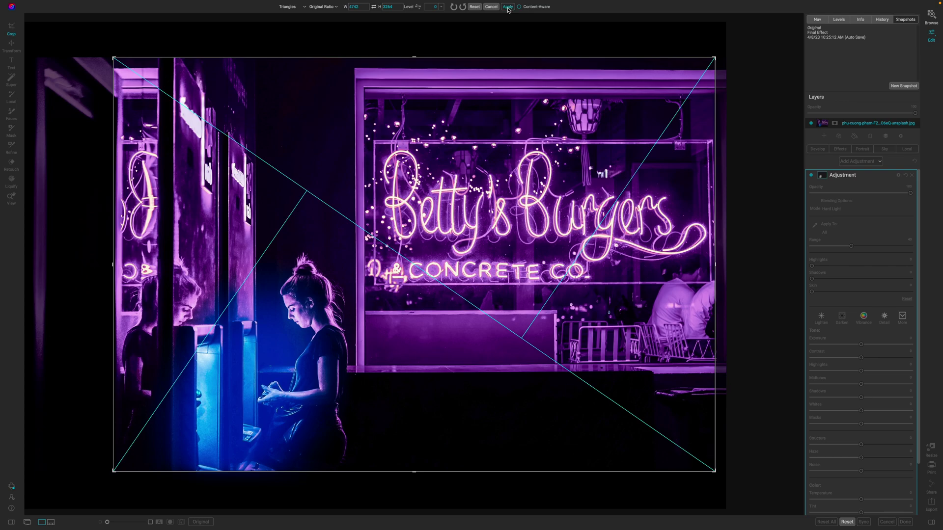
pyautogui.press('Return')
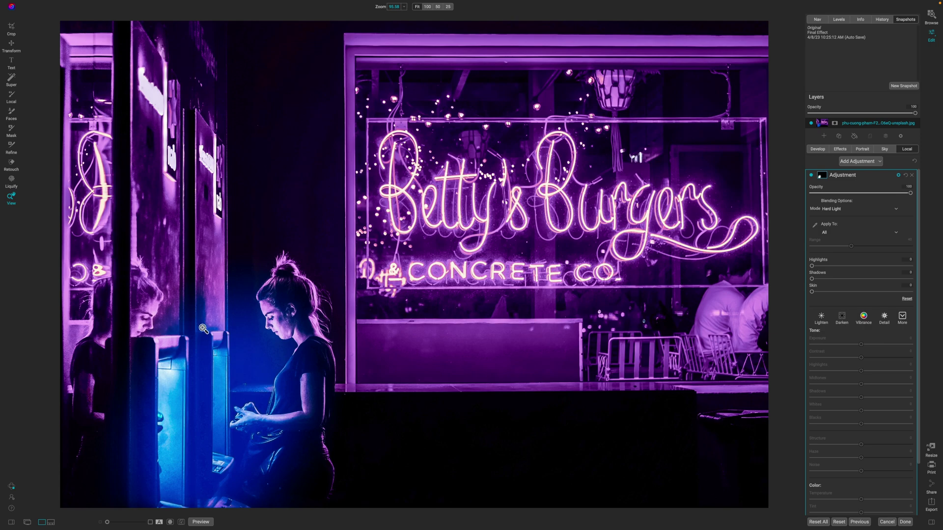
# - Paint the blue glow mask toward the left booth with a smaller brush, then switch to Paint Out
pyautogui.press('b')
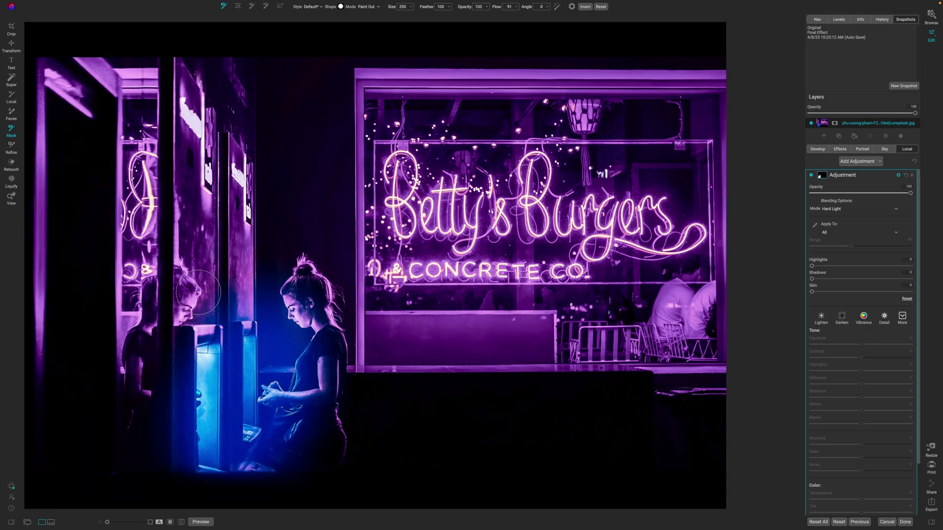
pyautogui.press('[')
pyautogui.moveTo(231, 287); pyautogui.dragTo(130, 312)
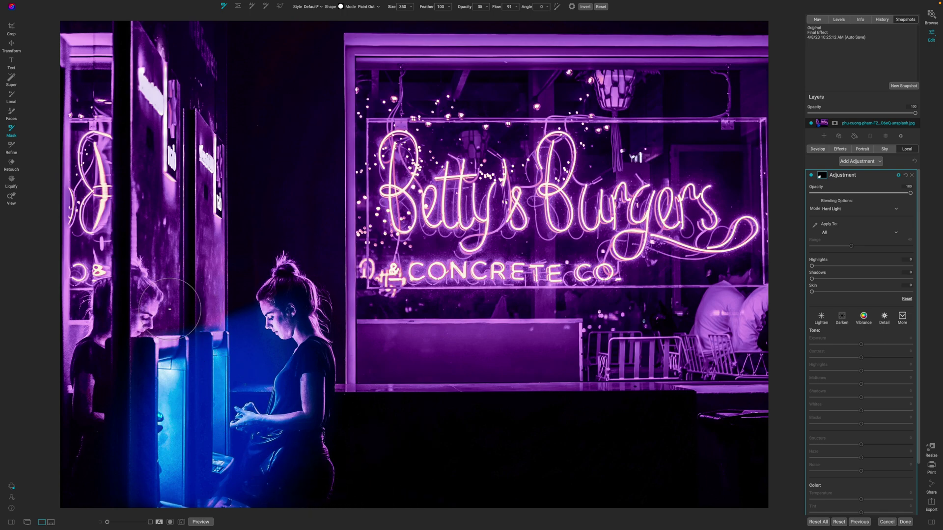
pyautogui.scroll(-5, 169, 310)
pyautogui.press('[')
pyautogui.press('[')
pyautogui.press('x')
pyautogui.press('[')
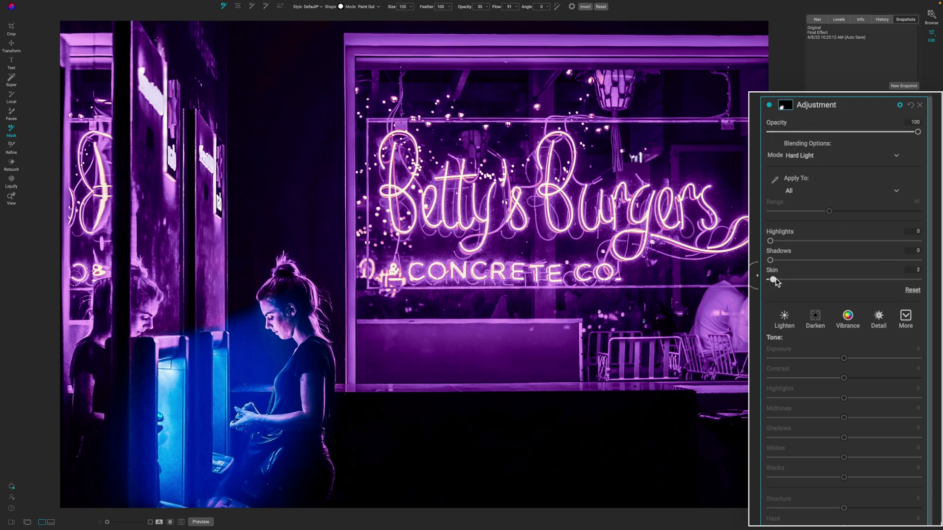
# - Set the blue adjustment's Skin protection to 13 and its Opacity to 68
pyautogui.moveTo(772, 280); pyautogui.dragTo(868, 279)
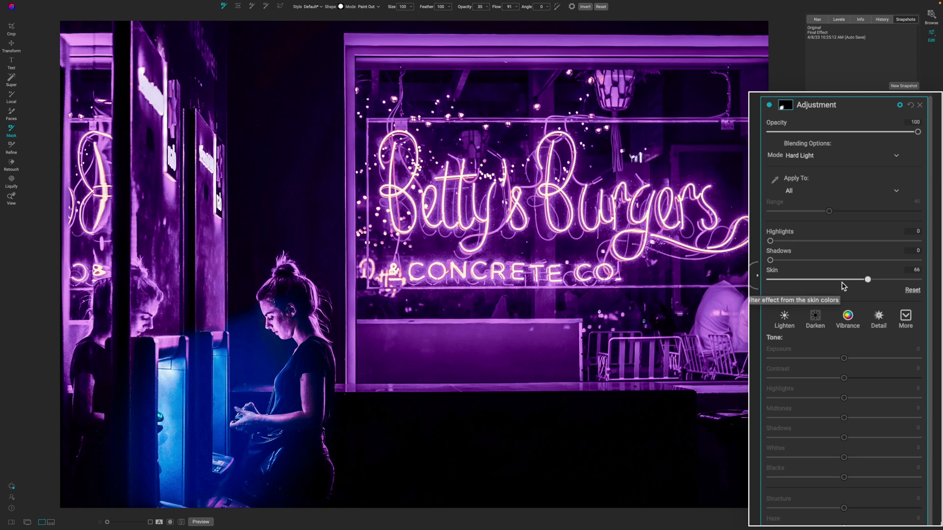
pyautogui.moveTo(867, 282); pyautogui.dragTo(793, 285)
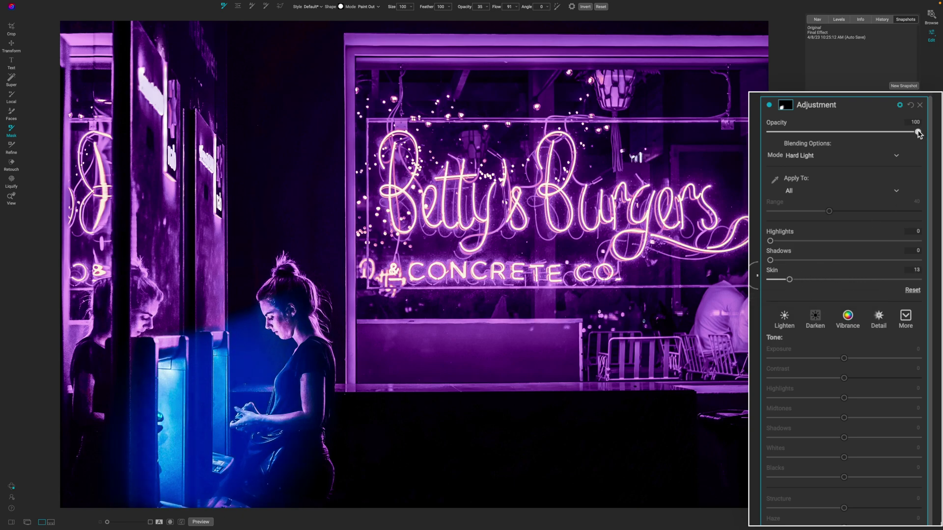
pyautogui.moveTo(917, 131); pyautogui.dragTo(871, 136)
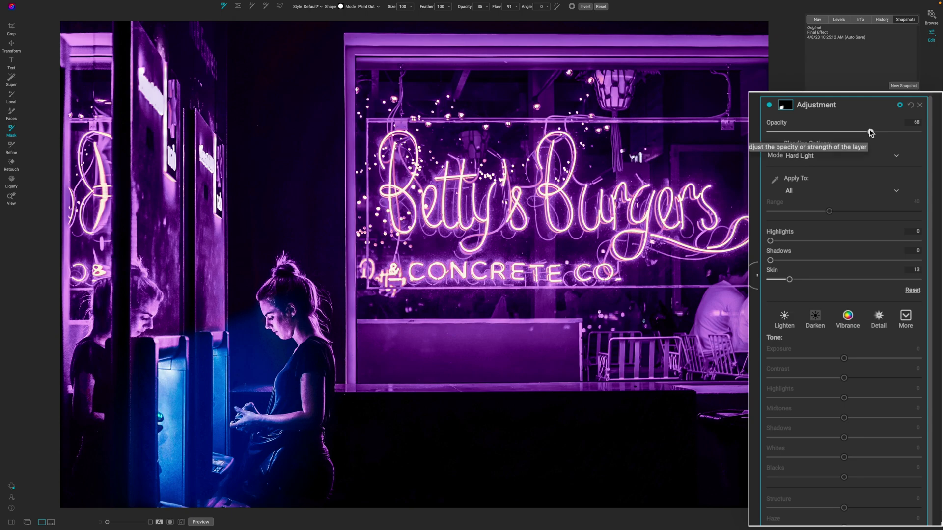
# - Compare the adjustment off and on, then rename it 'Blue Light Adjustment'
pyautogui.click(769, 106)
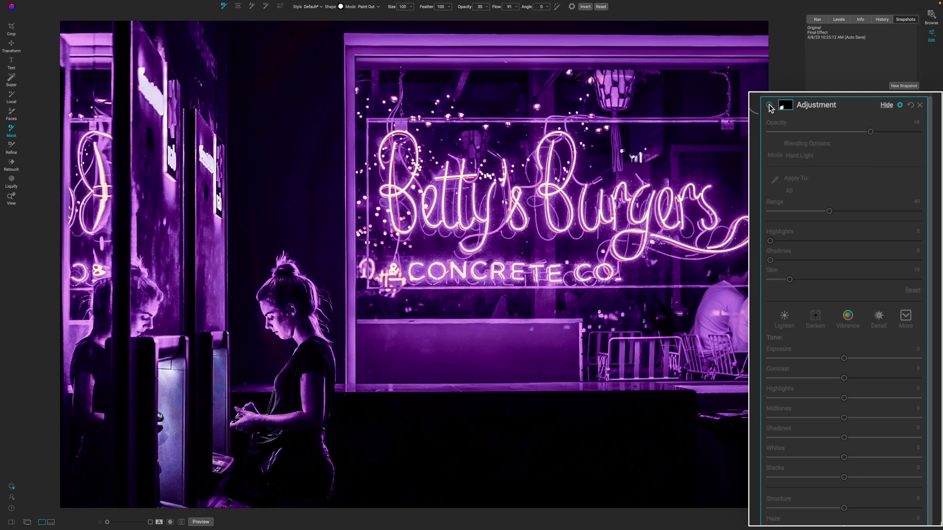
pyautogui.click(769, 106)
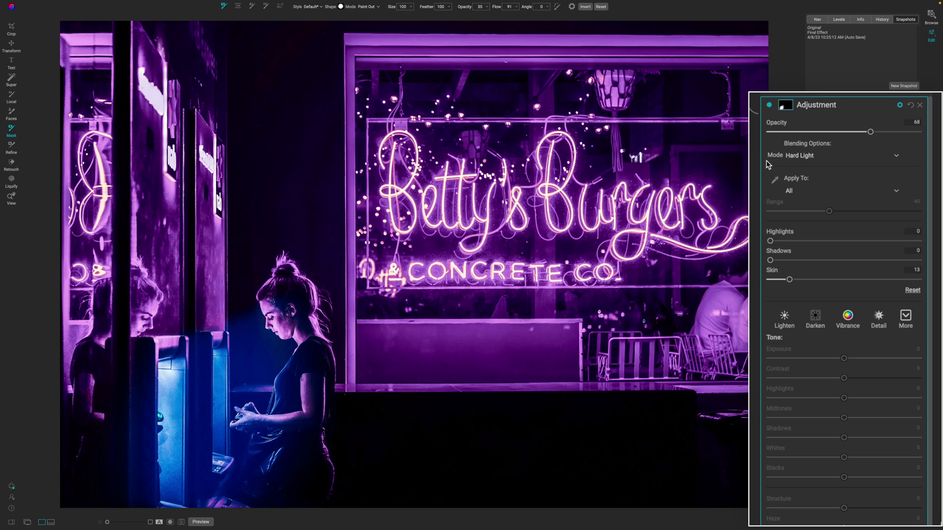
pyautogui.doubleClick(817, 104)
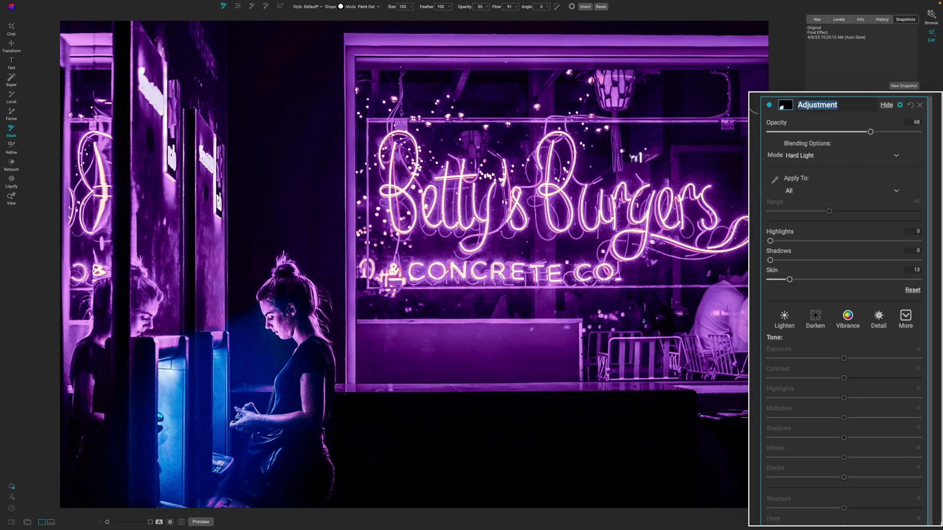
pyautogui.write('Blue Light Adjustment')
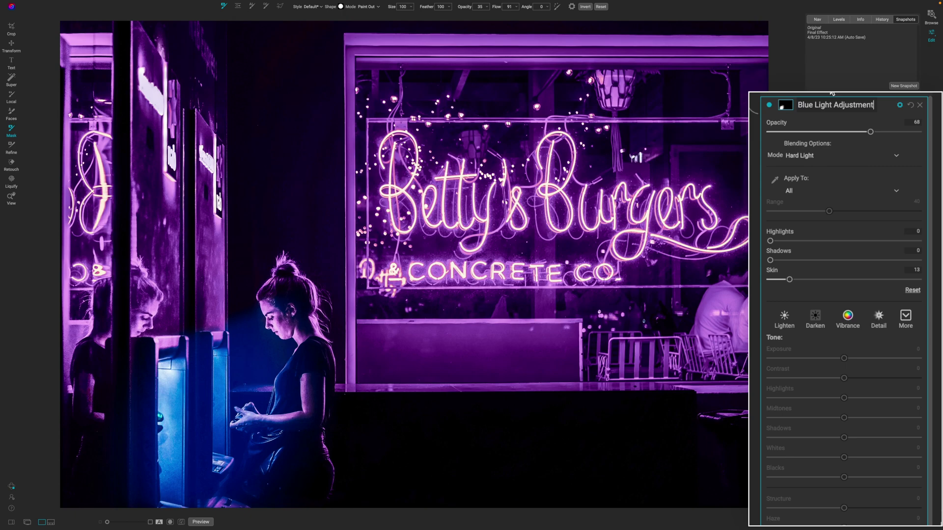
pyautogui.write('k')
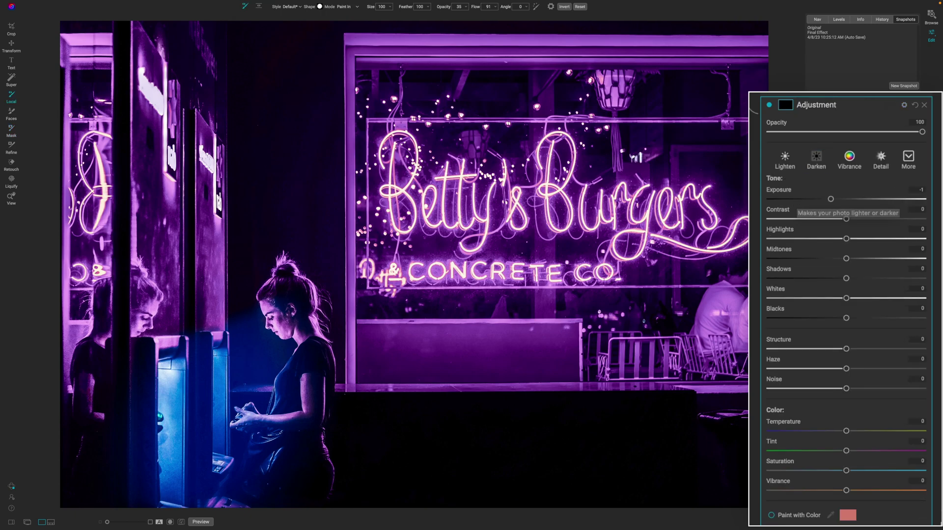
pyautogui.write('b')
# - Place a rotated, shrunk, feathered oval mask over the woman and kiosk to dim the surroundings
pyautogui.click(289, 330)
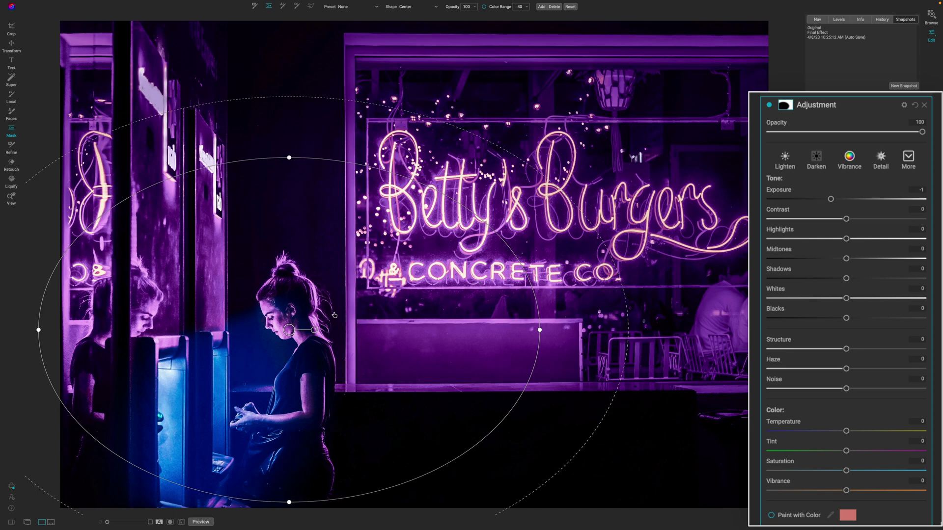
pyautogui.moveTo(315, 334); pyautogui.dragTo(319, 305)
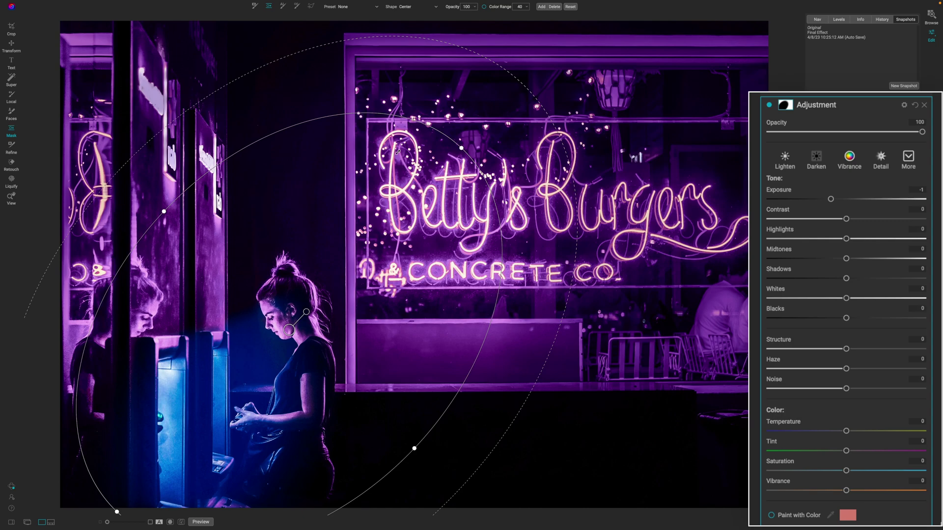
pyautogui.moveTo(397, 154); pyautogui.dragTo(361, 206)
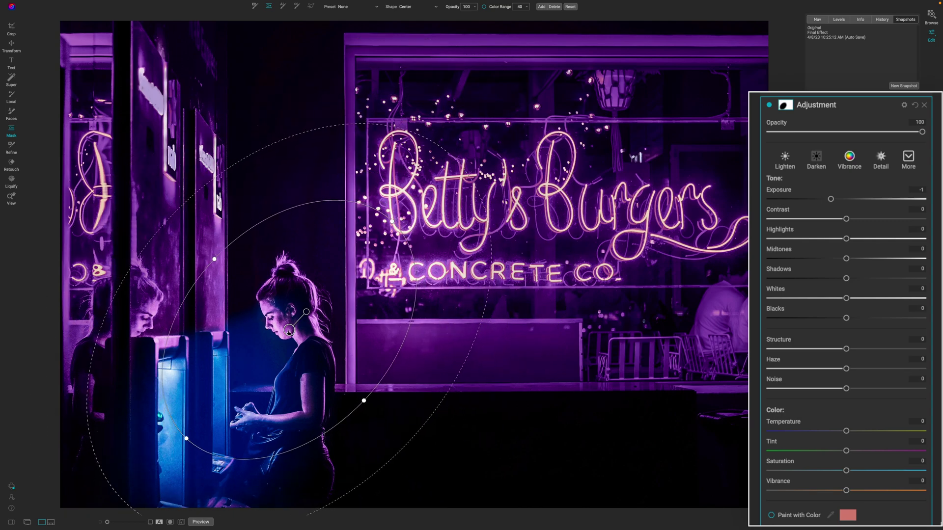
pyautogui.moveTo(289, 332); pyautogui.dragTo(252, 391)
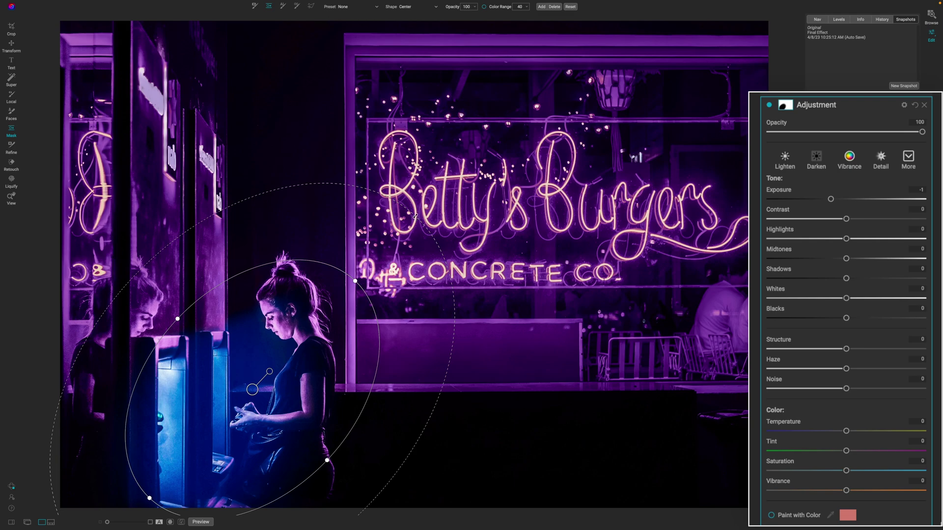
pyautogui.moveTo(417, 215); pyautogui.dragTo(327, 316)
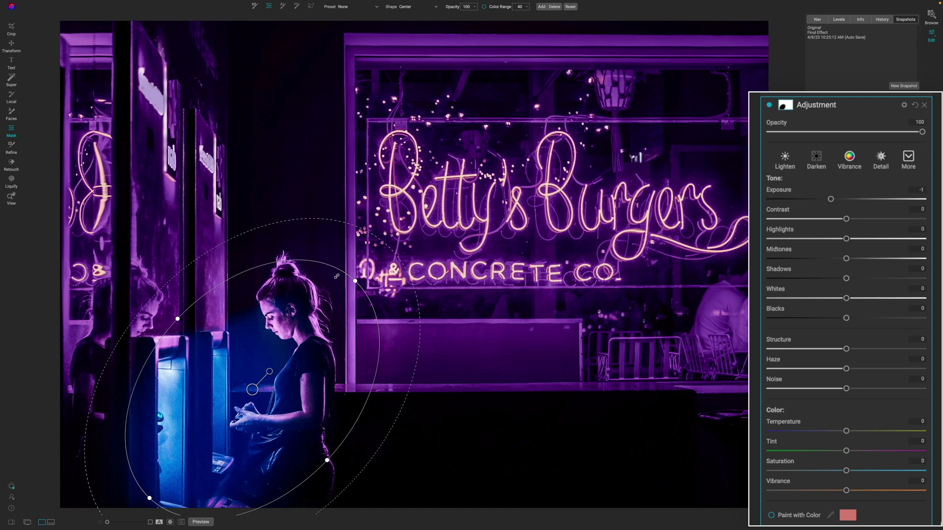
pyautogui.moveTo(337, 277); pyautogui.dragTo(322, 299)
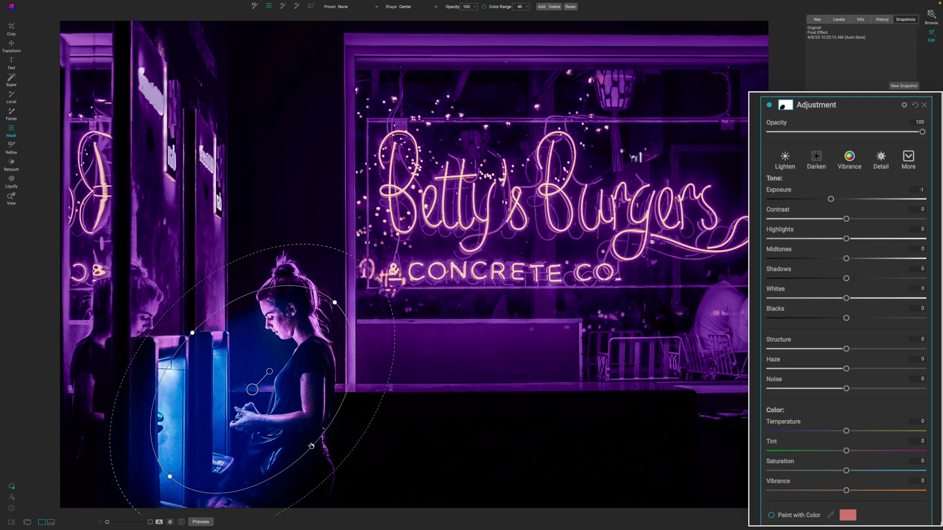
pyautogui.moveTo(304, 442); pyautogui.dragTo(297, 447)
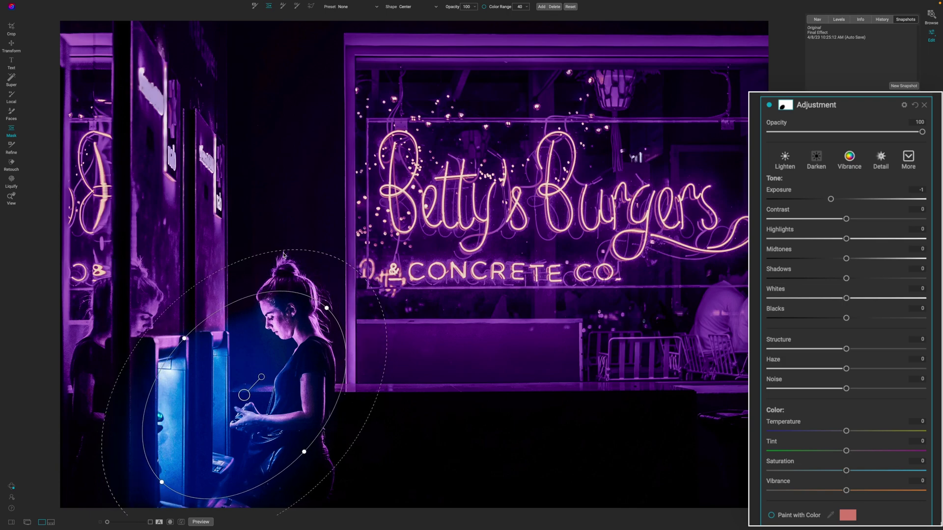
pyautogui.moveTo(284, 250); pyautogui.dragTo(283, 256)
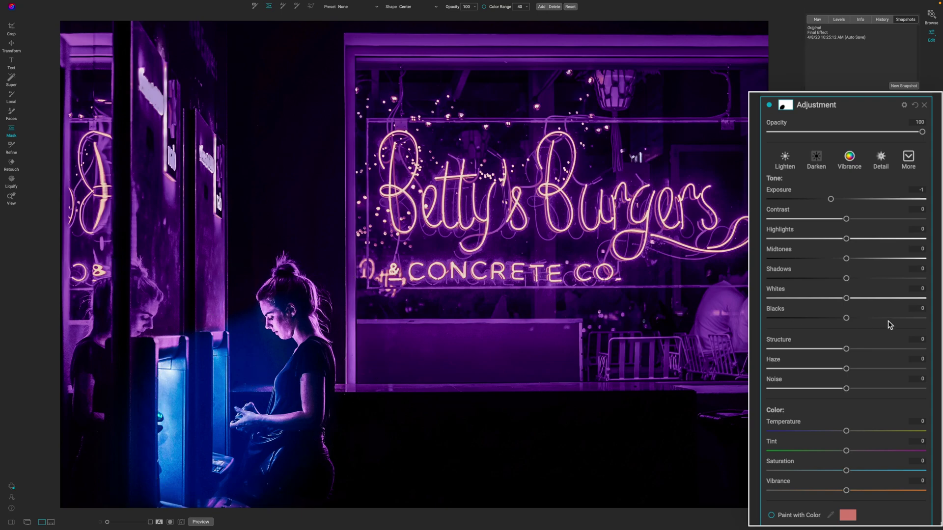
# - Compare the darkening adjustment off and on, then show the Effects filter stack
pyautogui.click(769, 105)
pyautogui.click(770, 106)
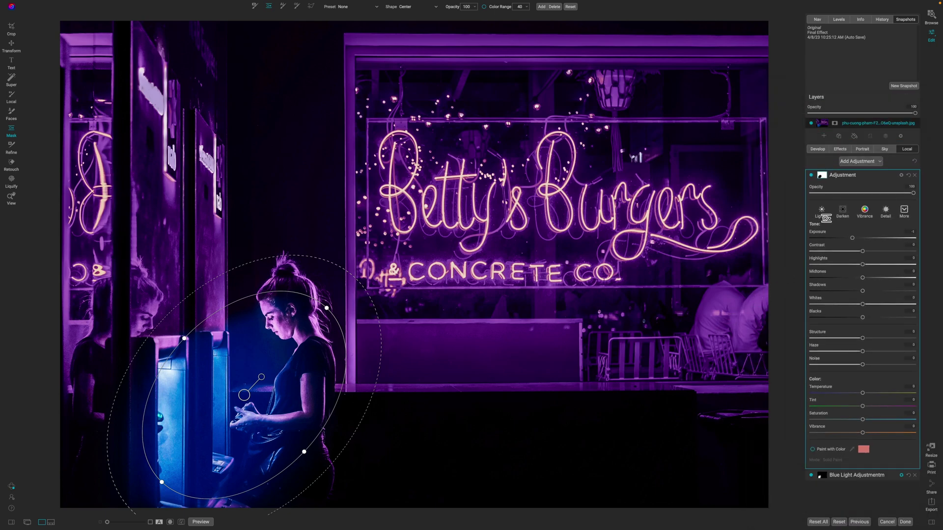
pyautogui.click(840, 149)
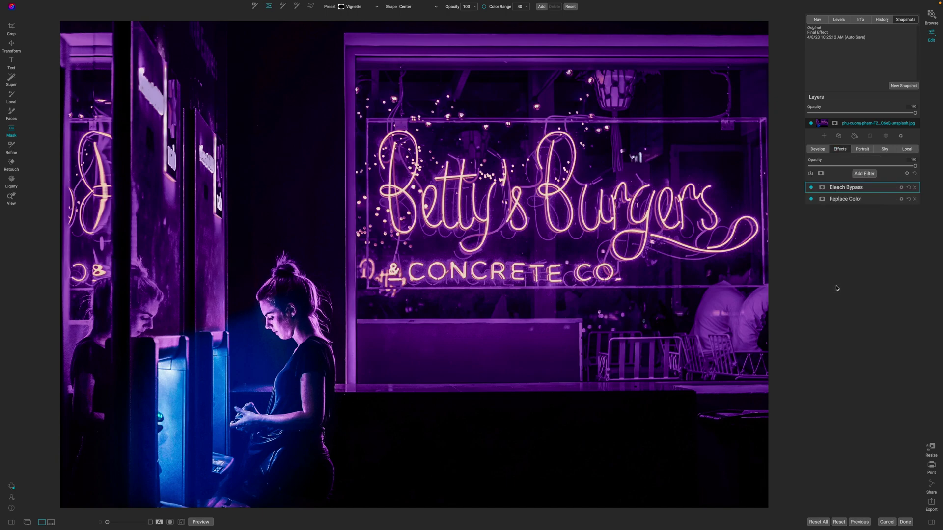
# - Add a Blur filter and paste the local adjustment's mask into it so the woman stays sharp
pyautogui.click(863, 173)
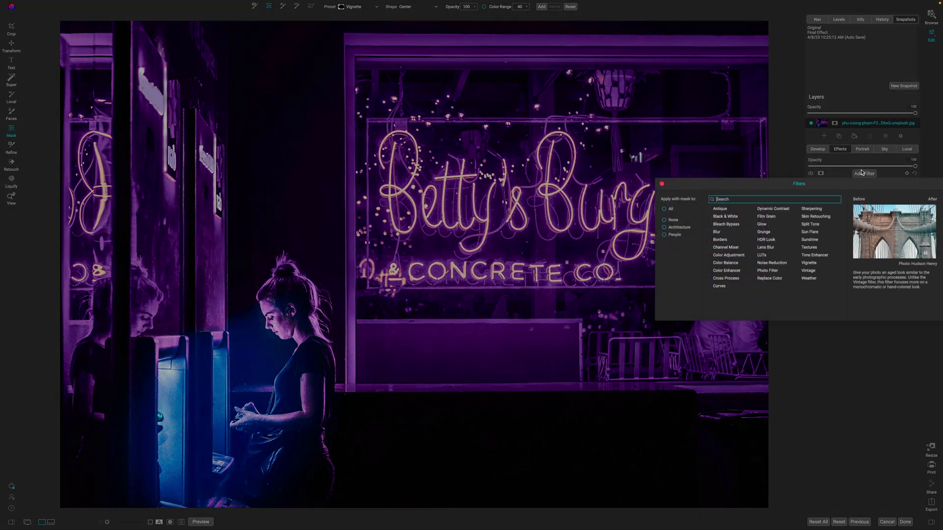
pyautogui.click(716, 236)
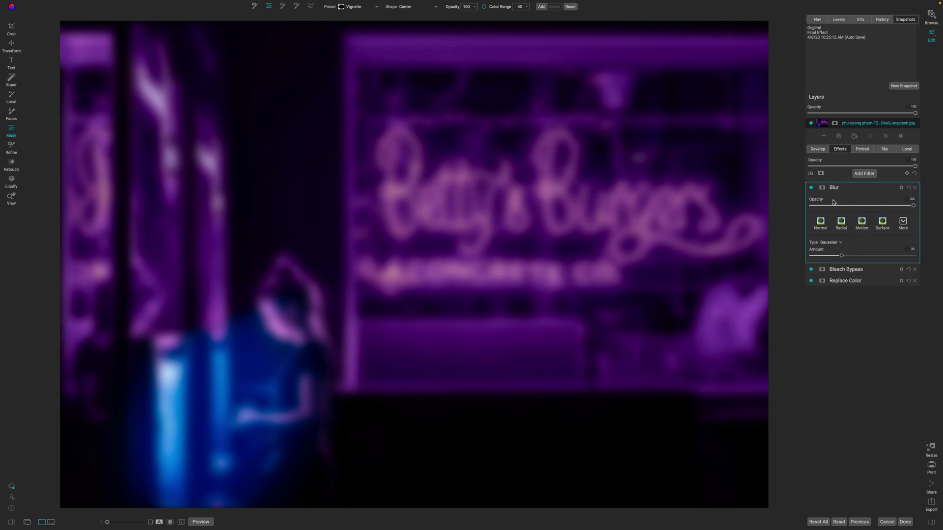
pyautogui.click(907, 148)
pyautogui.click(901, 175)
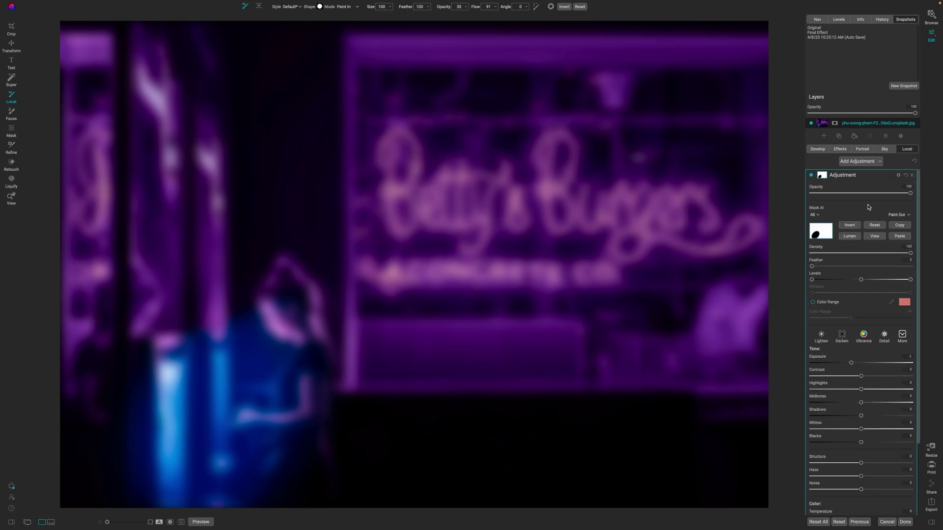
pyautogui.click(840, 150)
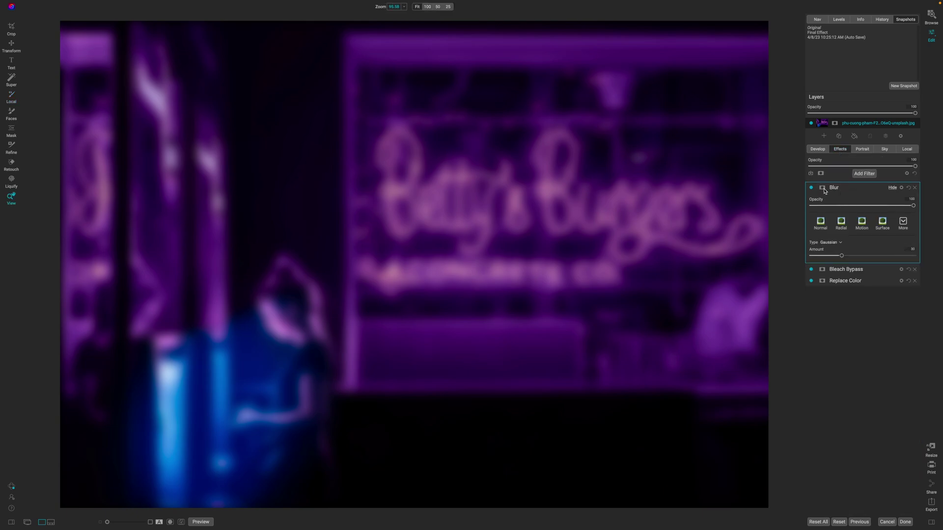
pyautogui.click(824, 188)
pyautogui.click(901, 249)
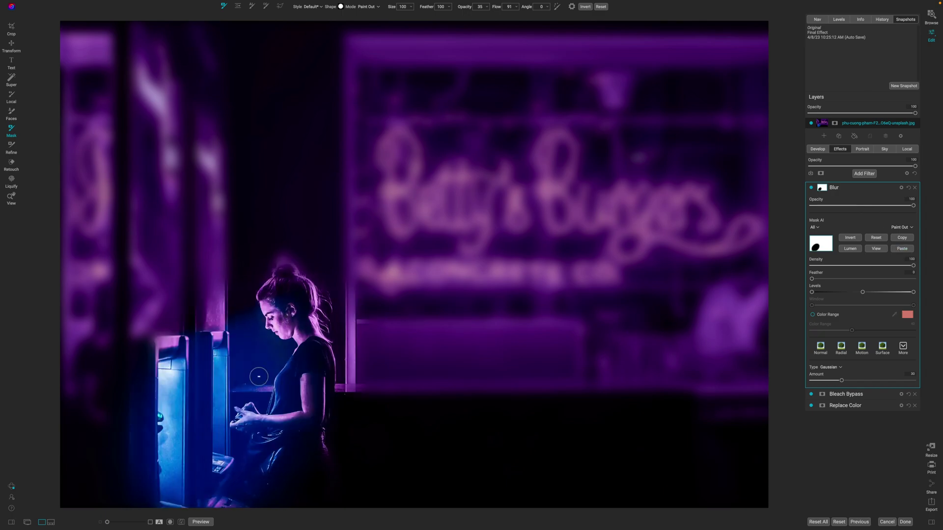
# - Fit an oval mask around the woman, lower the blur to Amount 14, and tighten the mask's soft edge
pyautogui.hotkey('shift', 'b')
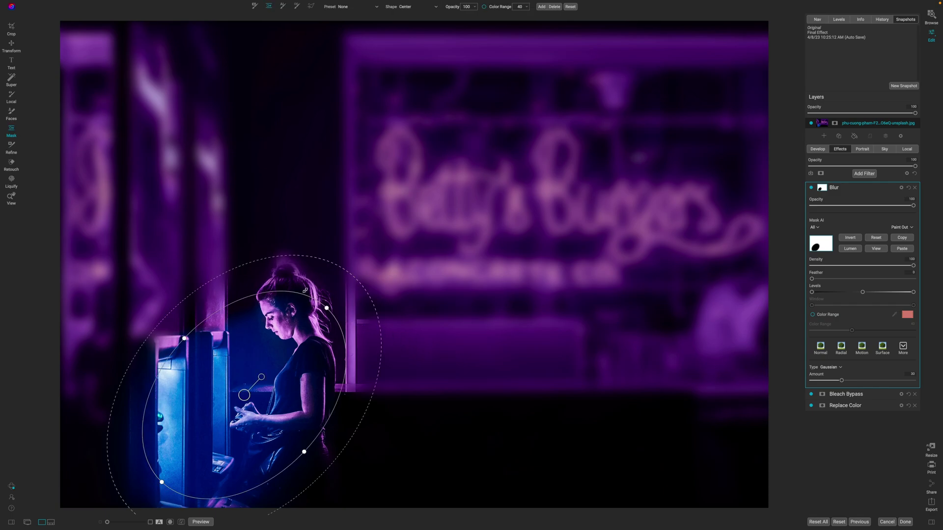
pyautogui.moveTo(307, 289); pyautogui.dragTo(354, 238)
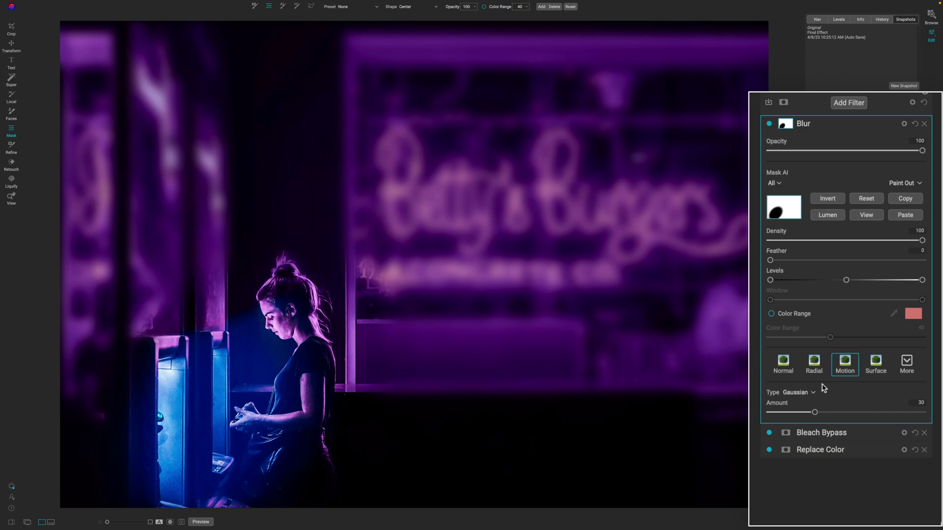
pyautogui.moveTo(814, 414); pyautogui.dragTo(790, 415)
pyautogui.moveTo(381, 317)
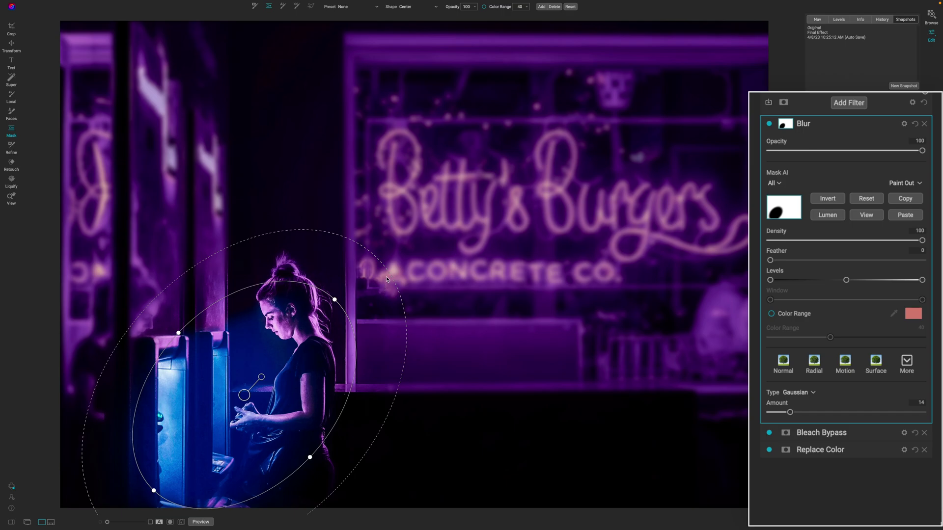
pyautogui.moveTo(445, 241); pyautogui.dragTo(621, 126)
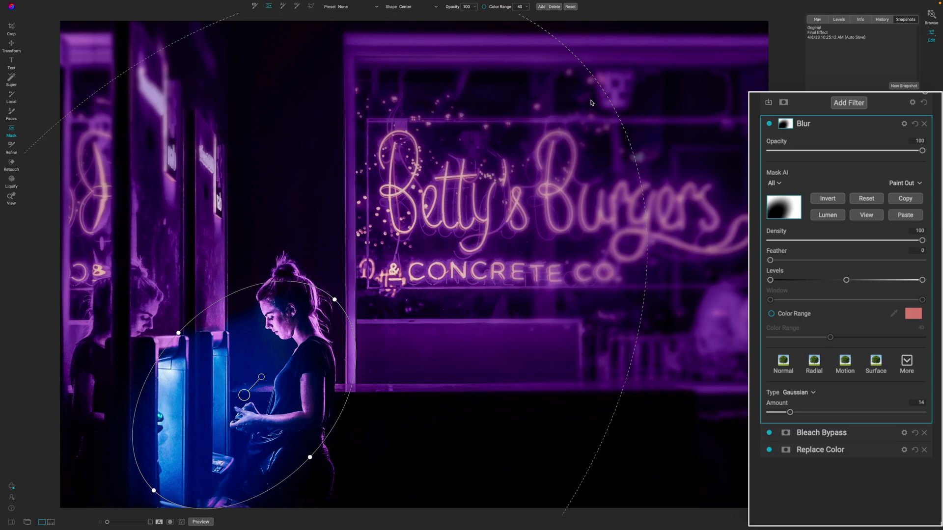
pyautogui.moveTo(585, 102); pyautogui.dragTo(396, 304)
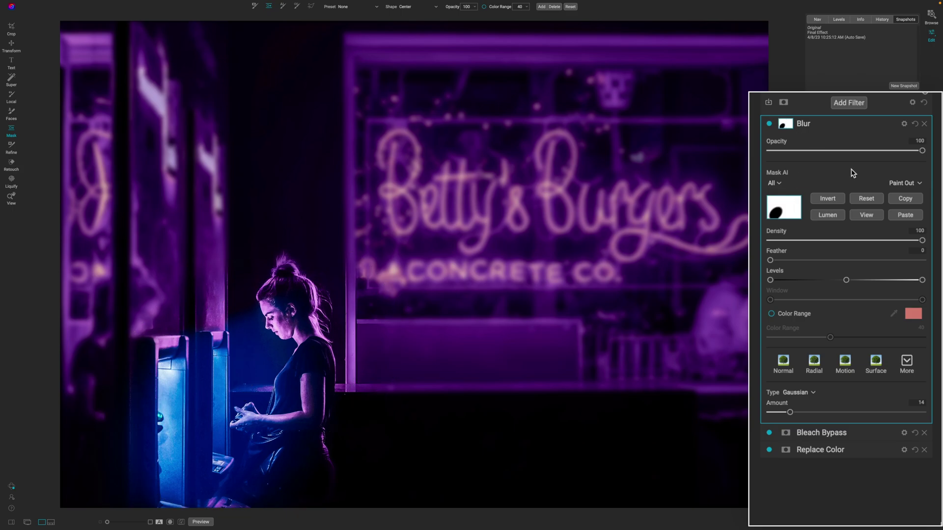
# - Set the Blur filter's opacity to 51 and toggle it off and on to compare
pyautogui.click(828, 151)
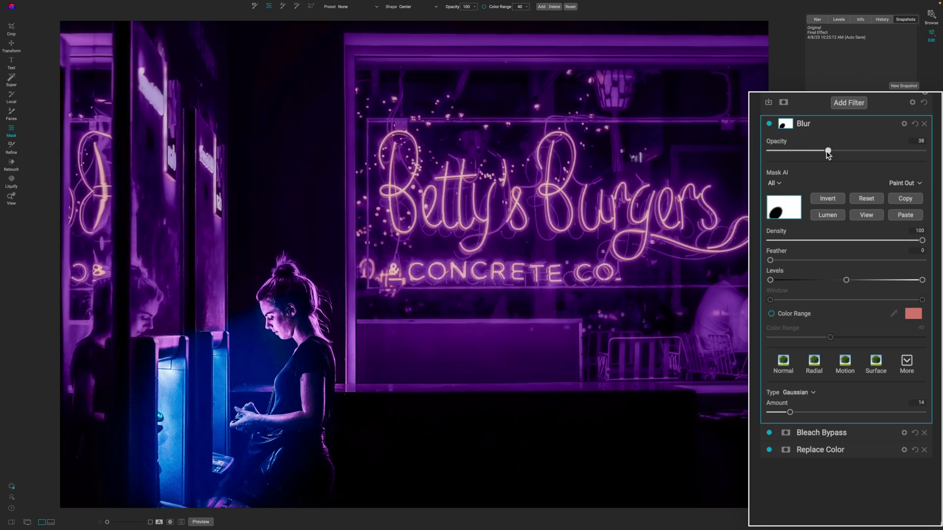
pyautogui.moveTo(828, 153); pyautogui.dragTo(849, 152)
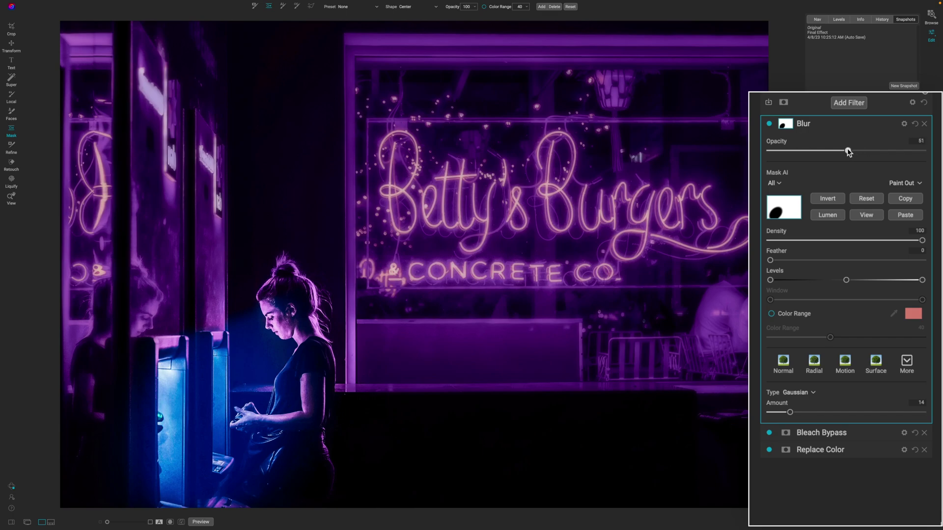
pyautogui.click(769, 124)
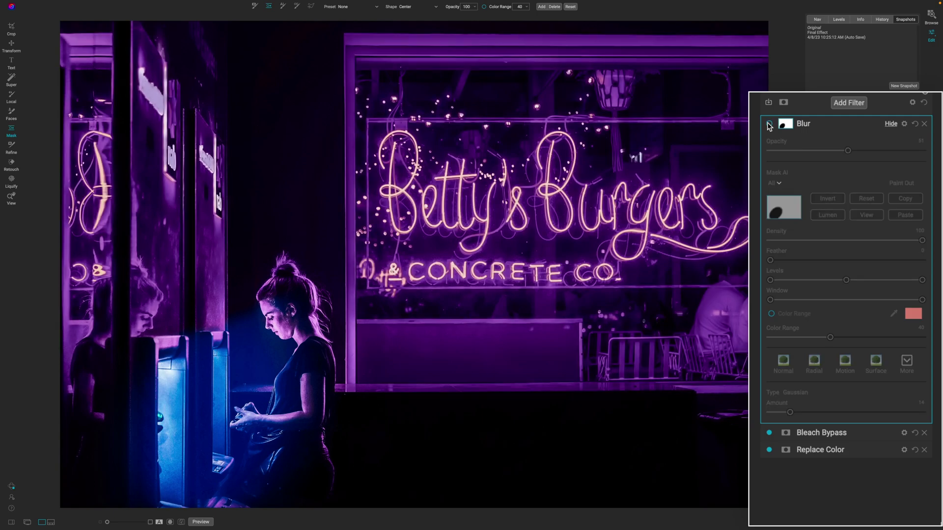
pyautogui.click(769, 124)
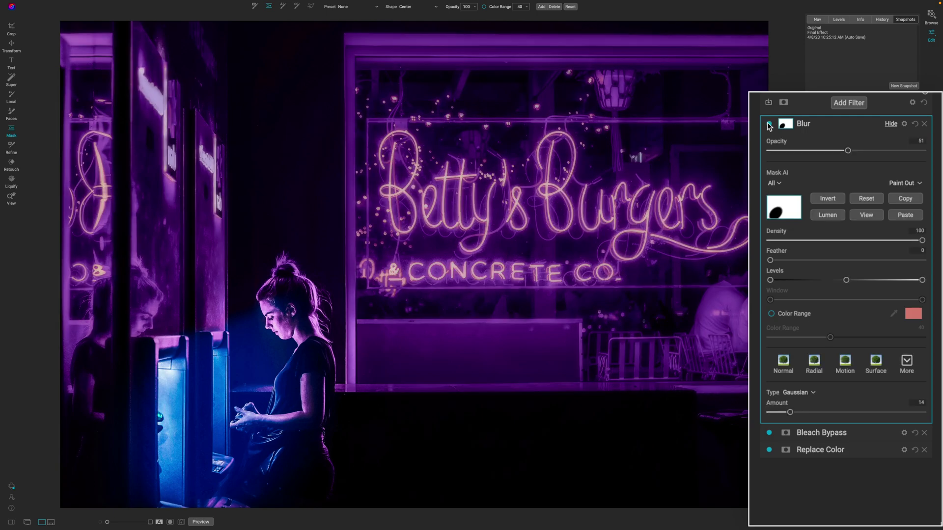
# - Turn off the Gaussian blur, add a Lens Blur filter, and paste the saved mask protecting the woman
pyautogui.click(769, 124)
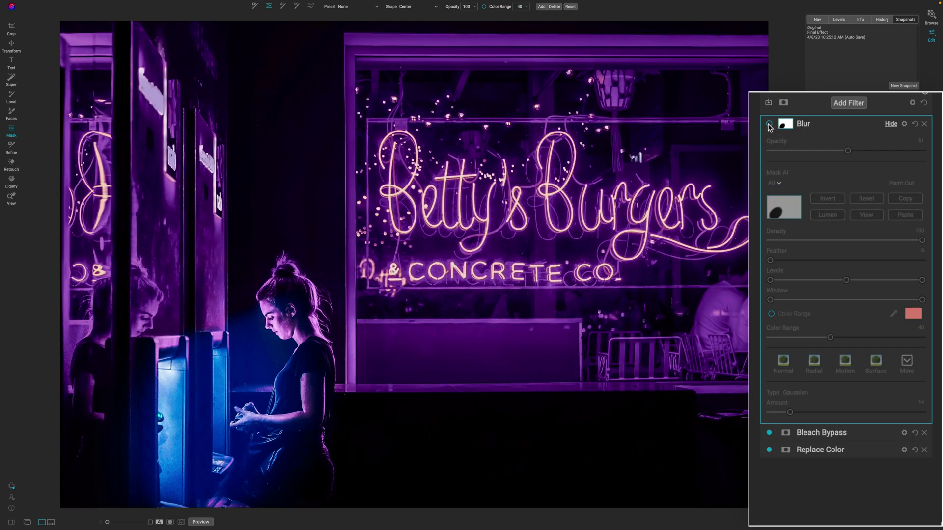
pyautogui.click(845, 104)
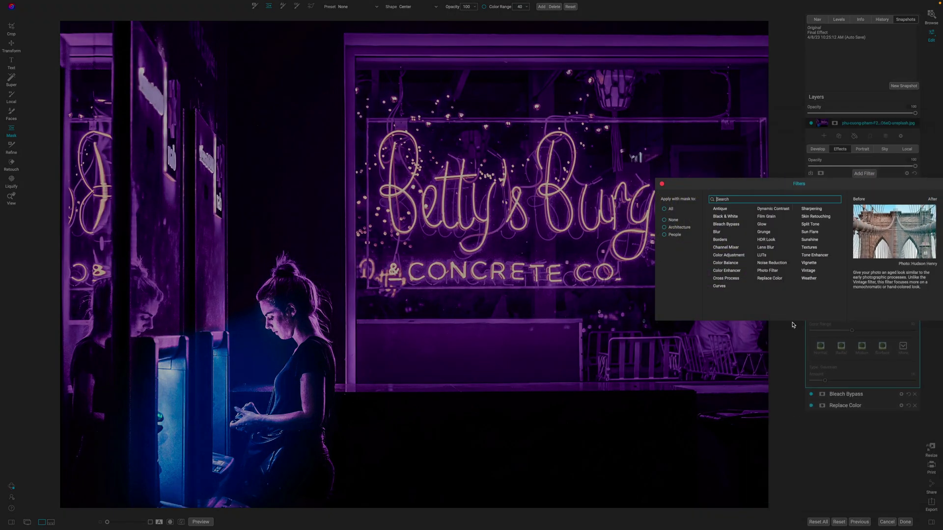
pyautogui.click(772, 251)
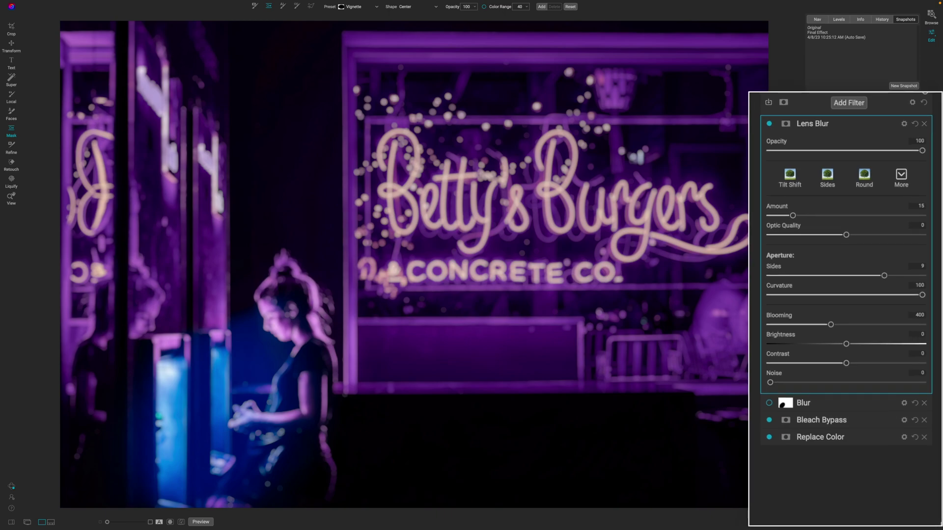
pyautogui.click(786, 124)
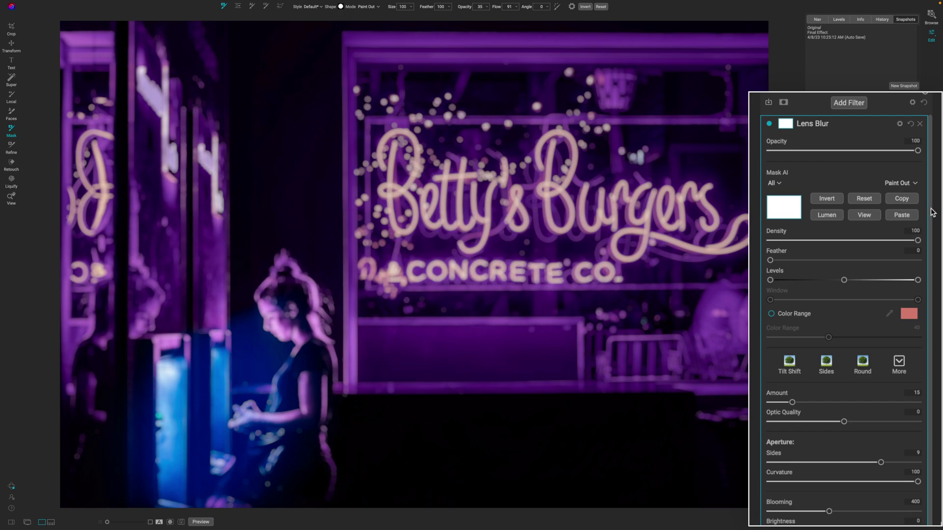
pyautogui.click(901, 215)
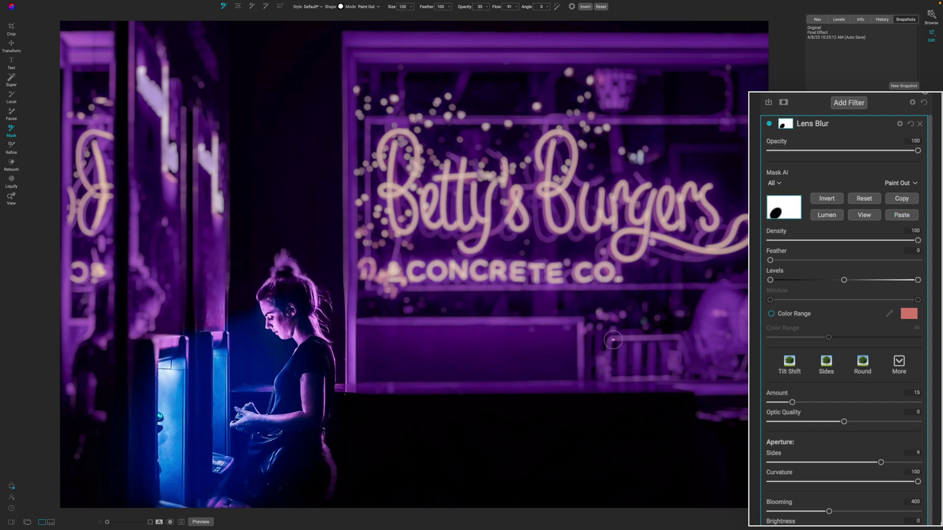
pyautogui.hotkey('shift', 'b')
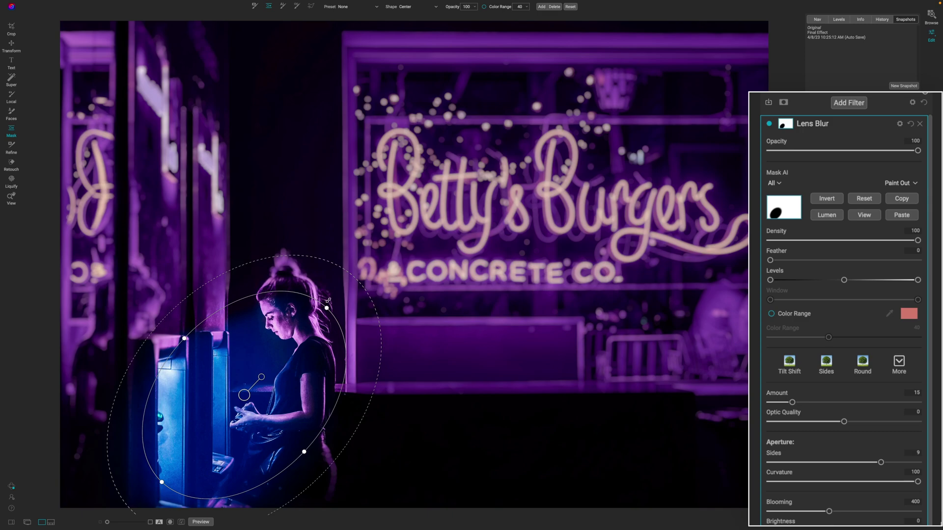
# - Enlarge the mask ellipse around the woman and set Lens Blur to Amount 9, Optic Quality 11
pyautogui.moveTo(328, 300); pyautogui.dragTo(362, 254)
pyautogui.moveTo(329, 294); pyautogui.dragTo(354, 278)
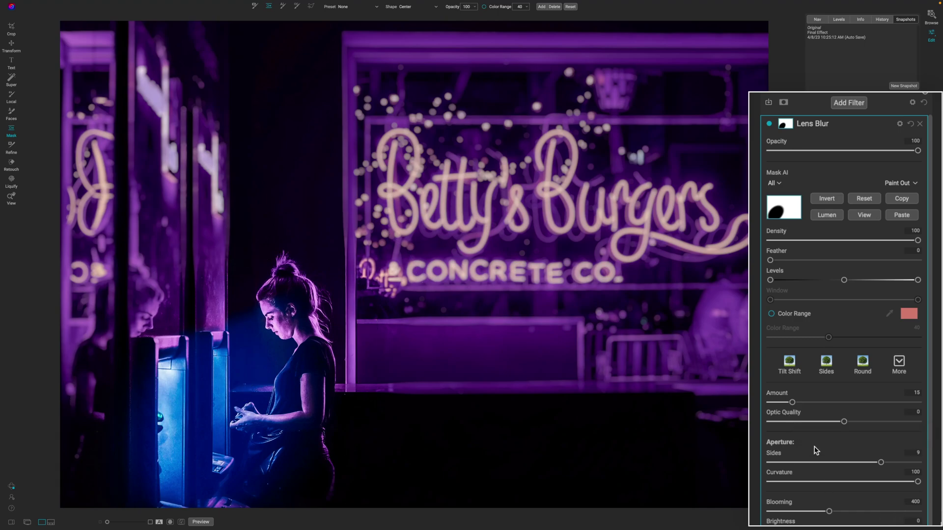
pyautogui.moveTo(792, 404); pyautogui.dragTo(784, 403)
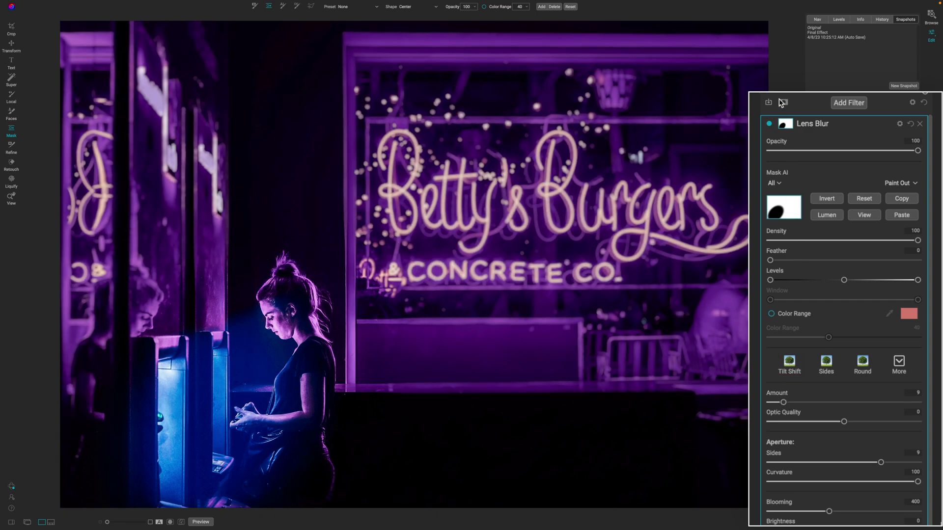
pyautogui.click(784, 123)
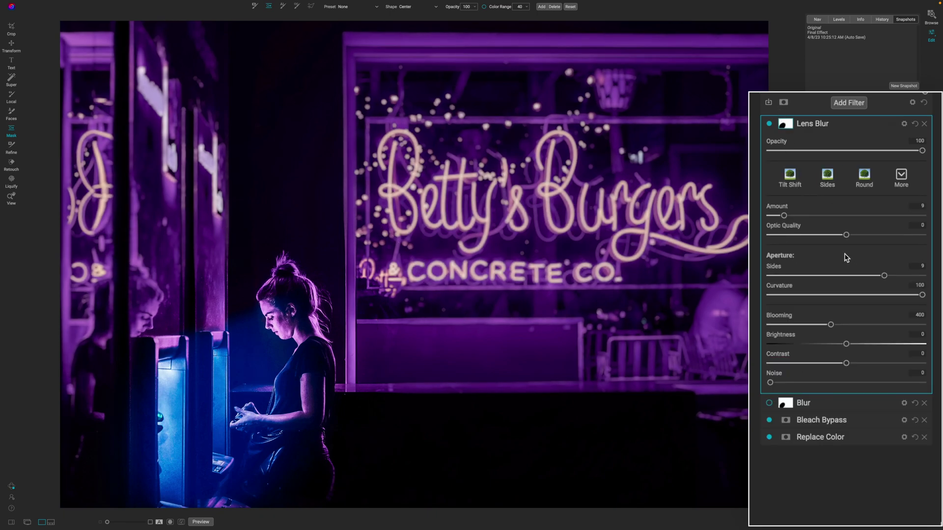
pyautogui.moveTo(847, 237); pyautogui.dragTo(782, 245)
pyautogui.moveTo(782, 238); pyautogui.dragTo(865, 248)
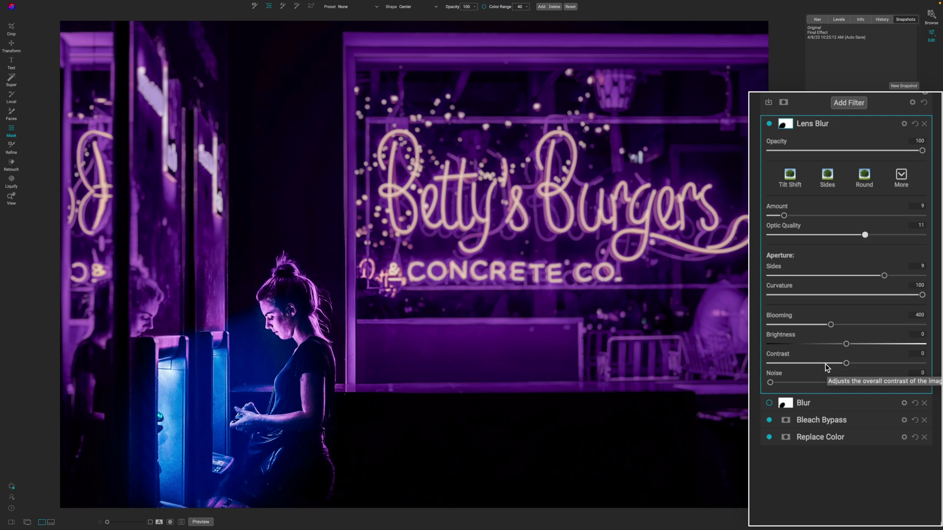
pyautogui.click(769, 124)
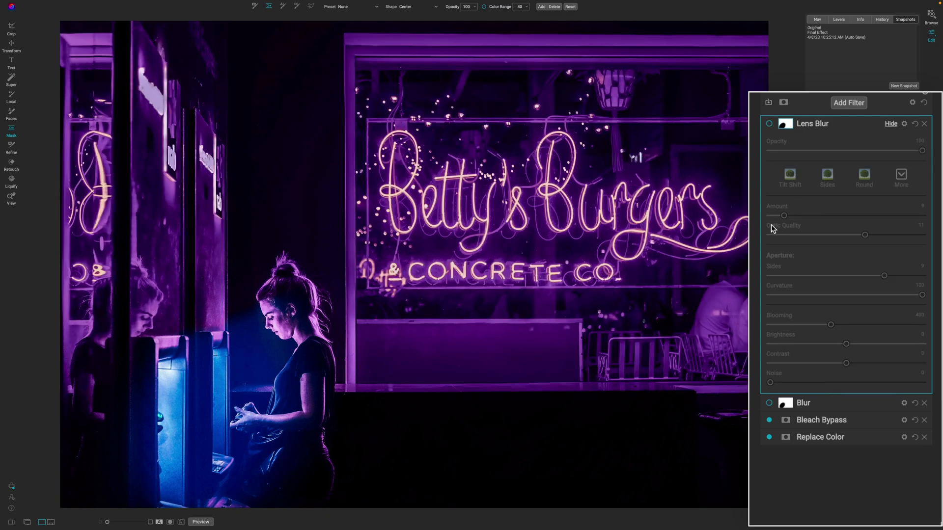
pyautogui.click(770, 403)
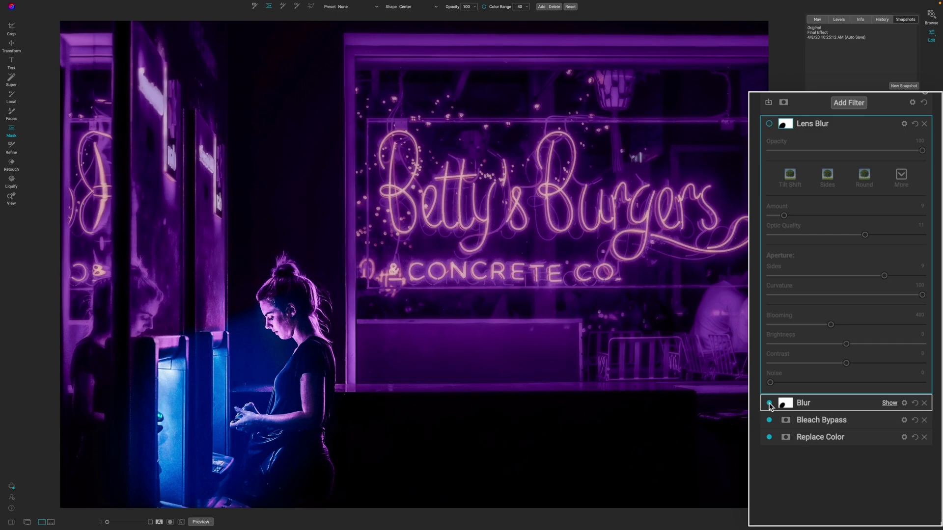
pyautogui.click(770, 403)
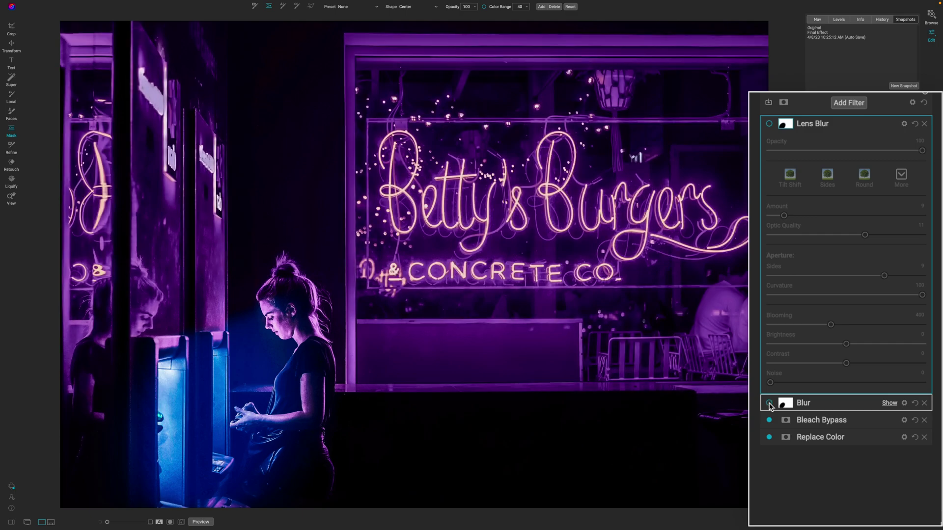
pyautogui.click(769, 123)
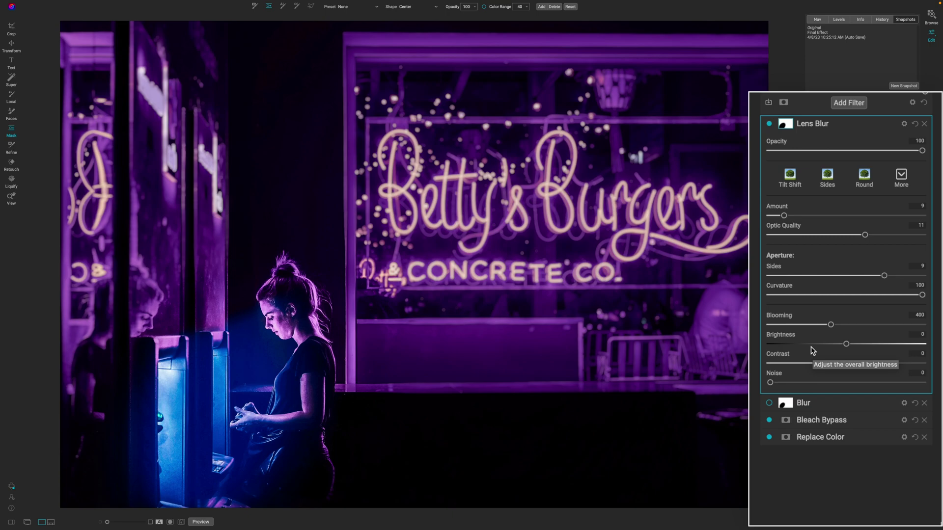
# - Fit the mask ellipse and feather ring closely around the woman, with Lens Blur Amount 17
pyautogui.moveTo(783, 216); pyautogui.dragTo(855, 222)
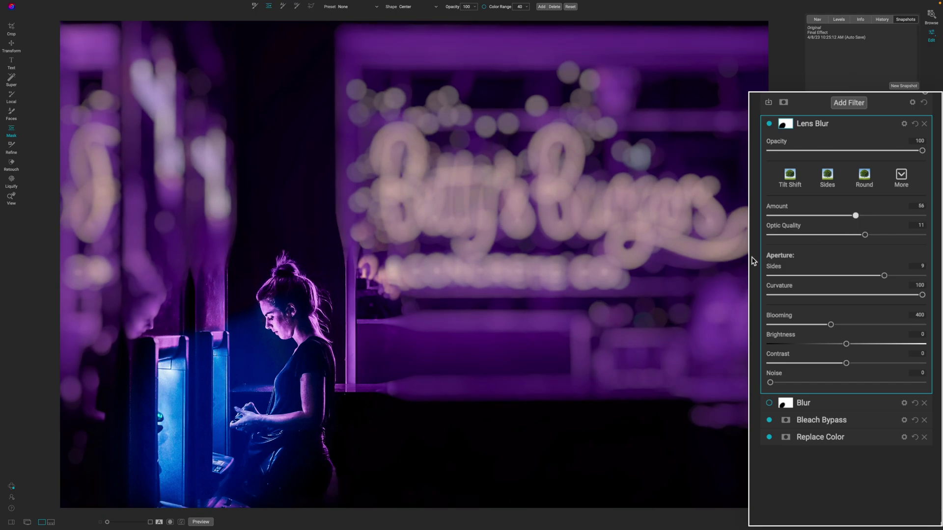
pyautogui.moveTo(319, 308)
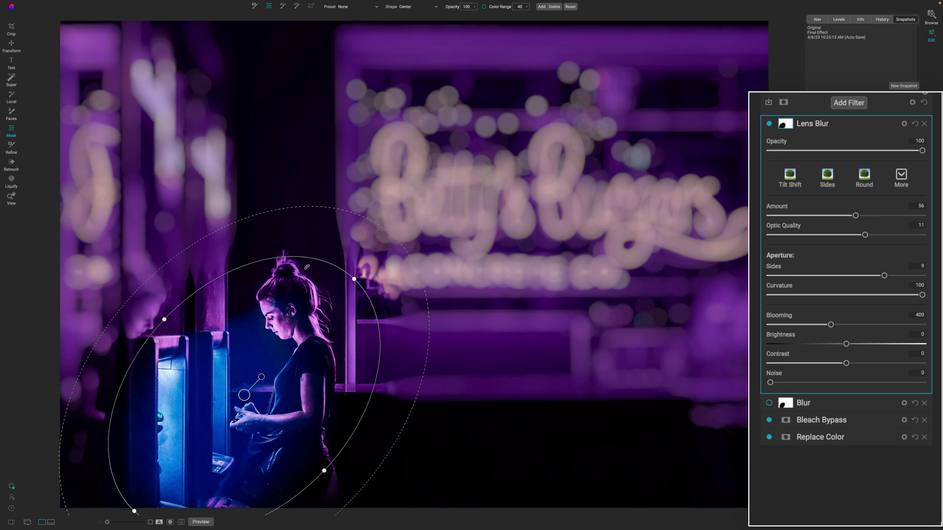
pyautogui.moveTo(306, 268); pyautogui.dragTo(281, 308)
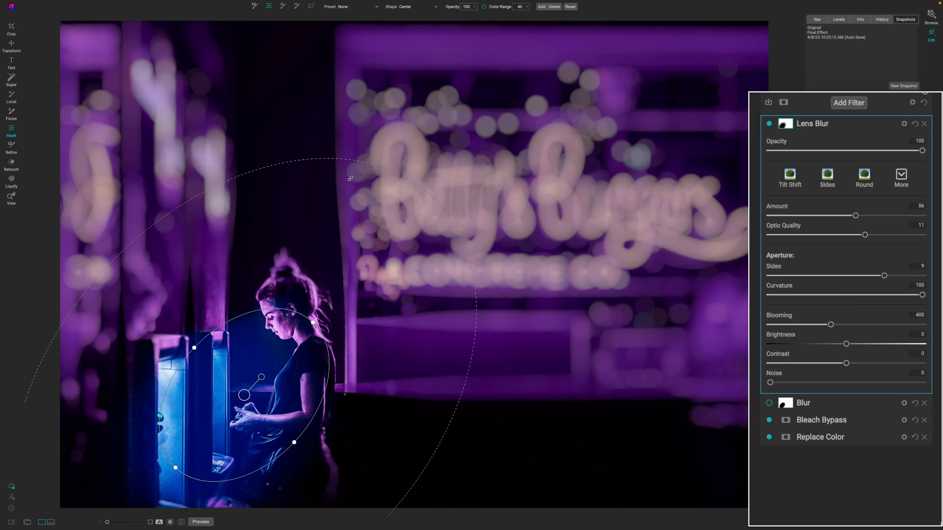
pyautogui.moveTo(348, 182); pyautogui.dragTo(315, 272)
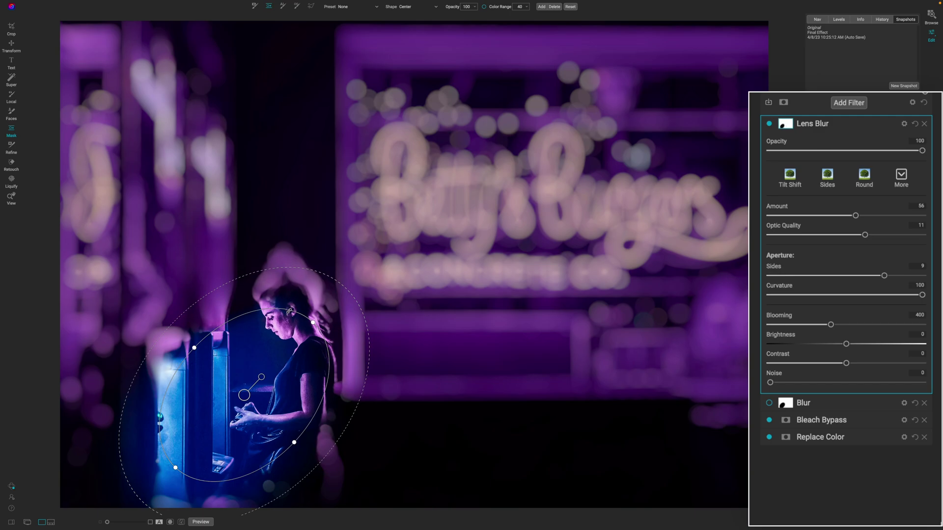
pyautogui.moveTo(290, 311); pyautogui.dragTo(322, 263)
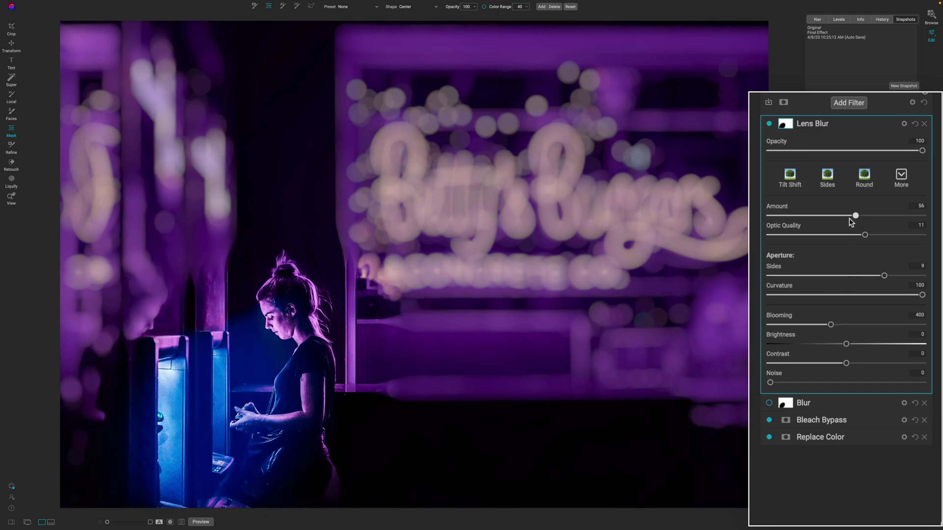
pyautogui.moveTo(850, 223); pyautogui.dragTo(796, 224)
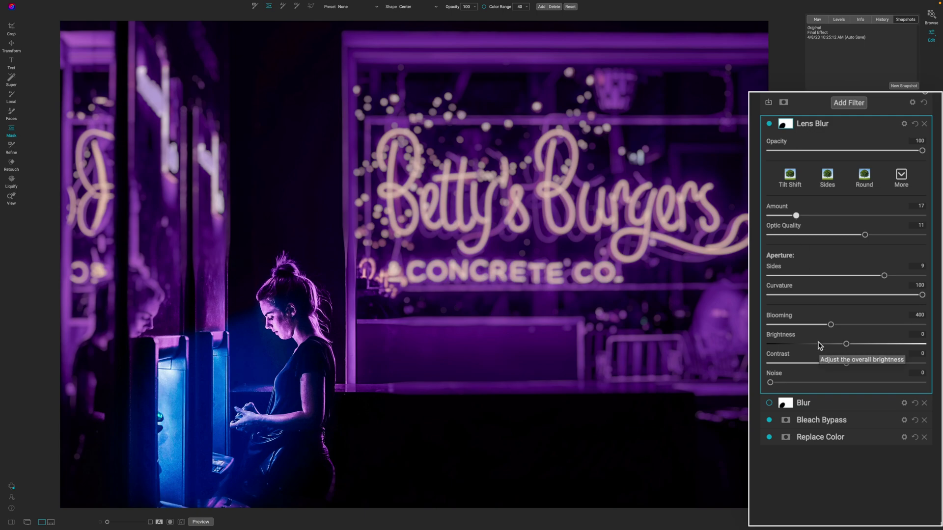
pyautogui.moveTo(265, 367)
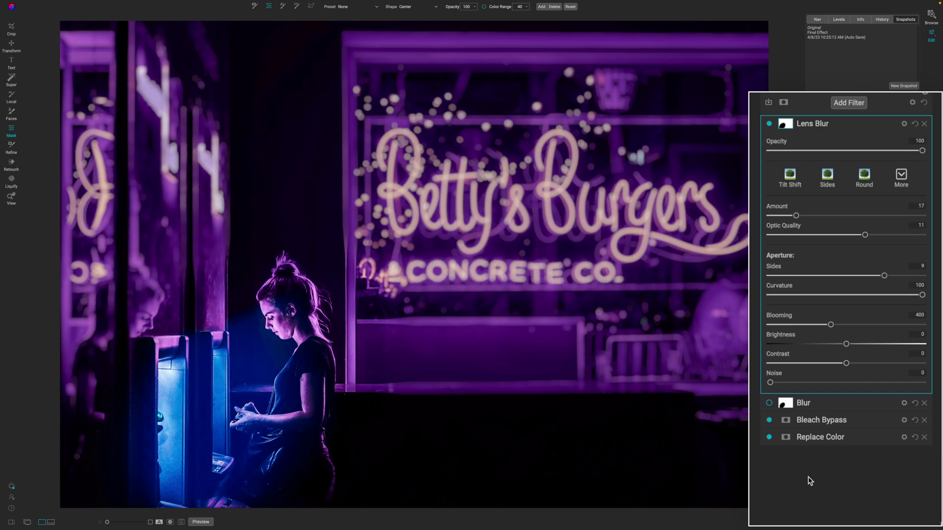
pyautogui.hotkey('ctrl', 'p')
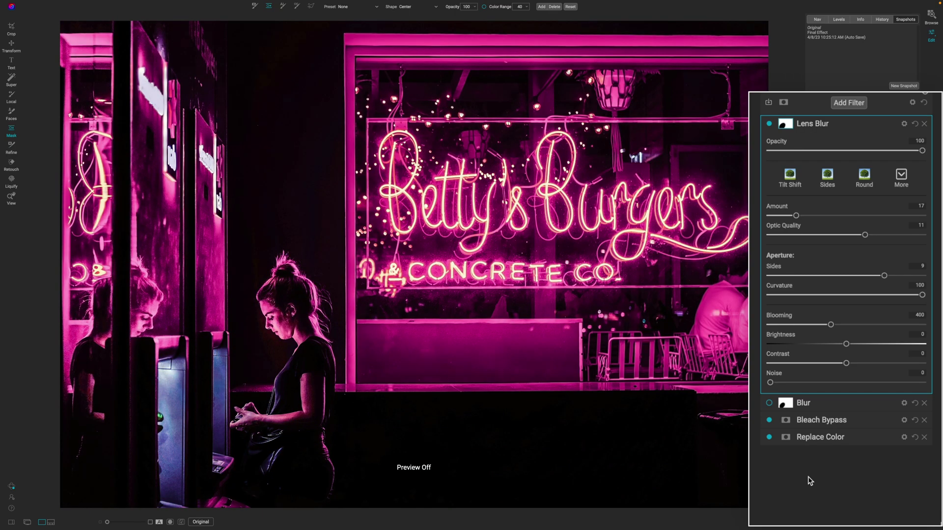
pyautogui.hotkey('ctrl', 'p')
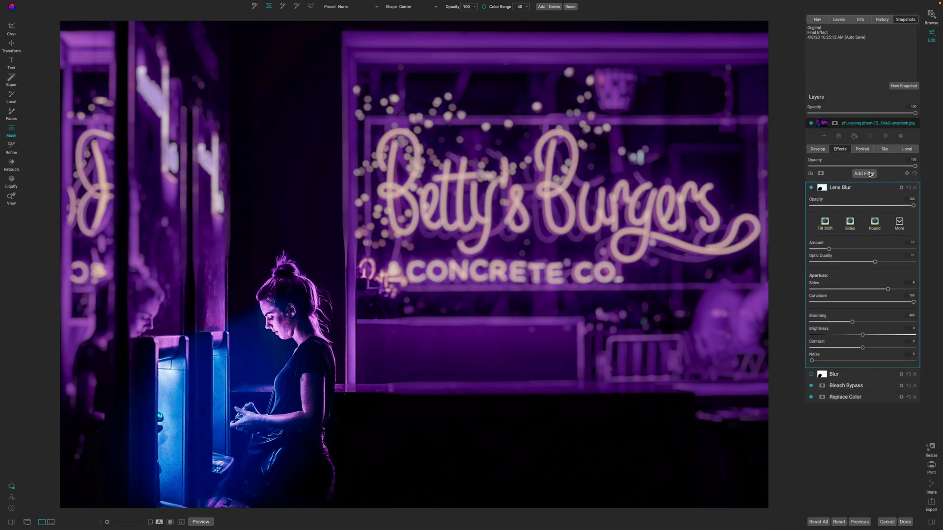
# - Add a Glow filter with Amount 28
pyautogui.click(870, 175)
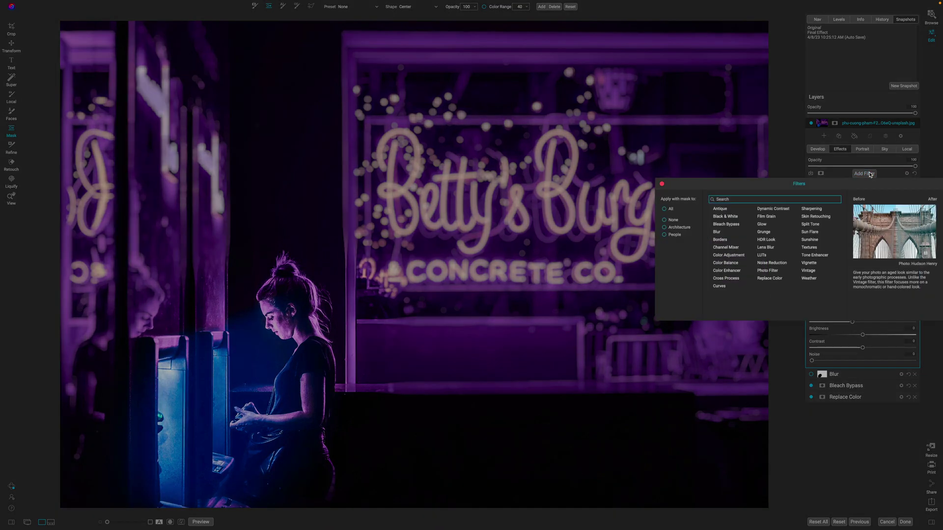
pyautogui.click(759, 225)
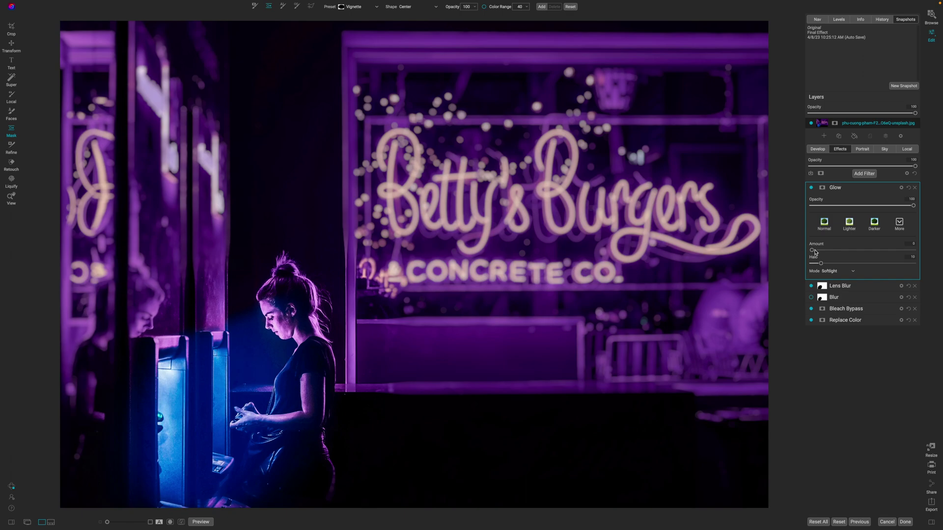
pyautogui.moveTo(815, 252); pyautogui.dragTo(870, 252)
pyautogui.moveTo(843, 315); pyautogui.dragTo(824, 315)
# - Set the Glow blending mode to Screen and Halo to 24
pyautogui.moveTo(774, 338); pyautogui.dragTo(797, 317)
pyautogui.click(817, 349)
pyautogui.click(786, 390)
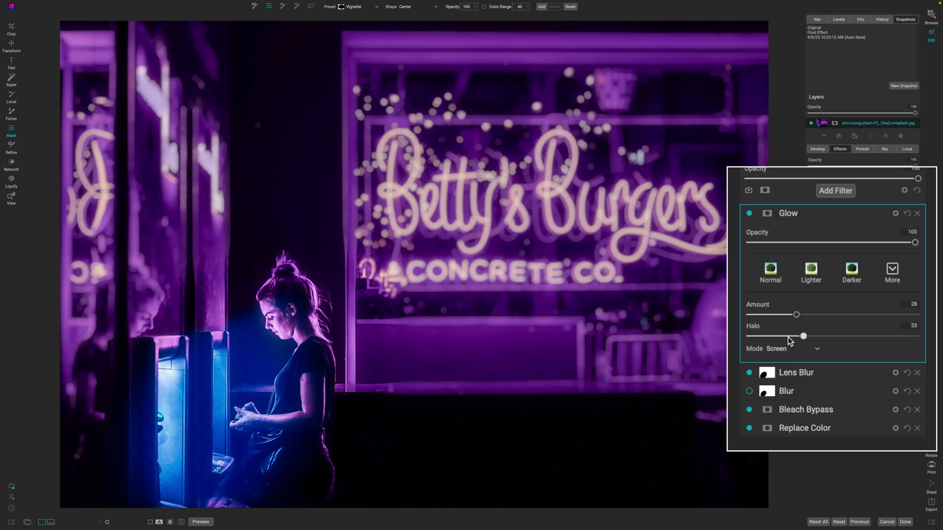
pyautogui.click(788, 337)
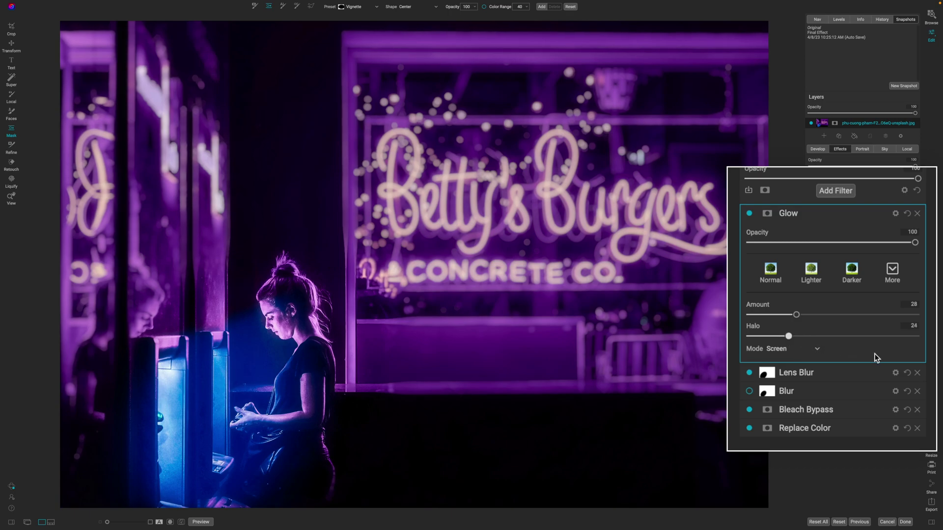